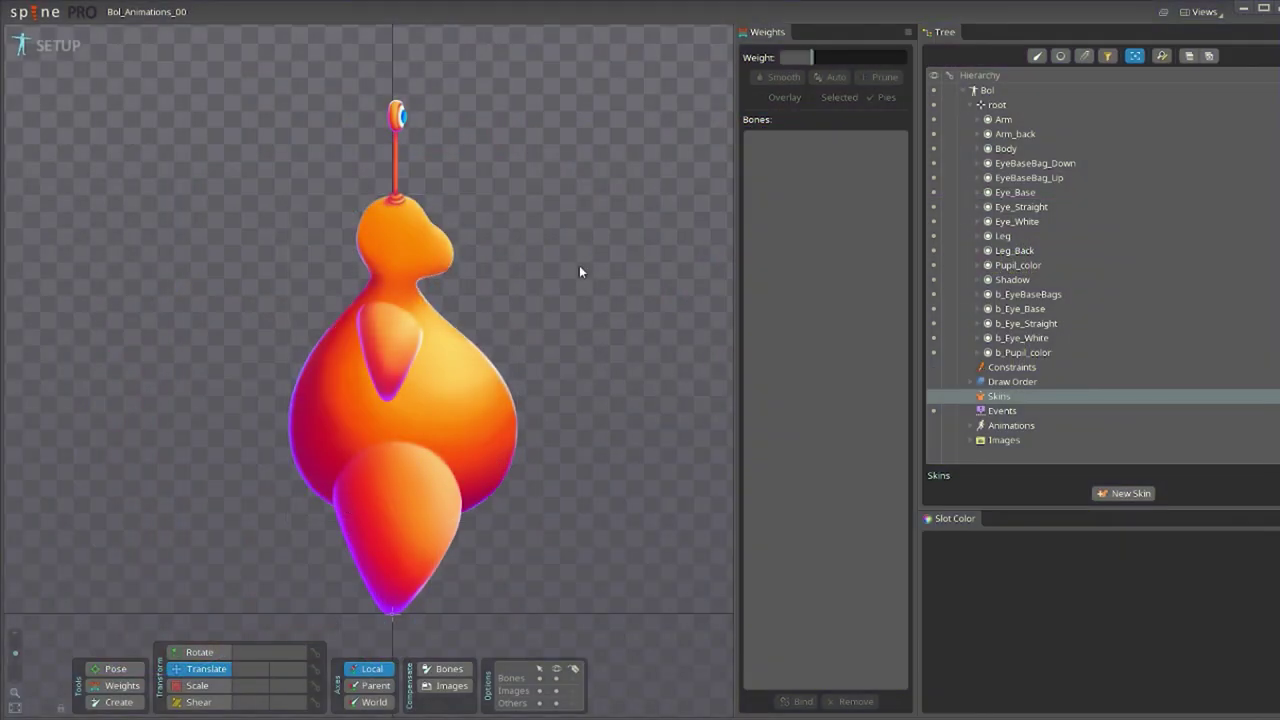
{"action": "scroll", "coordinate": [546, 407], "scroll_direction": "up", "scroll_amount": 2}
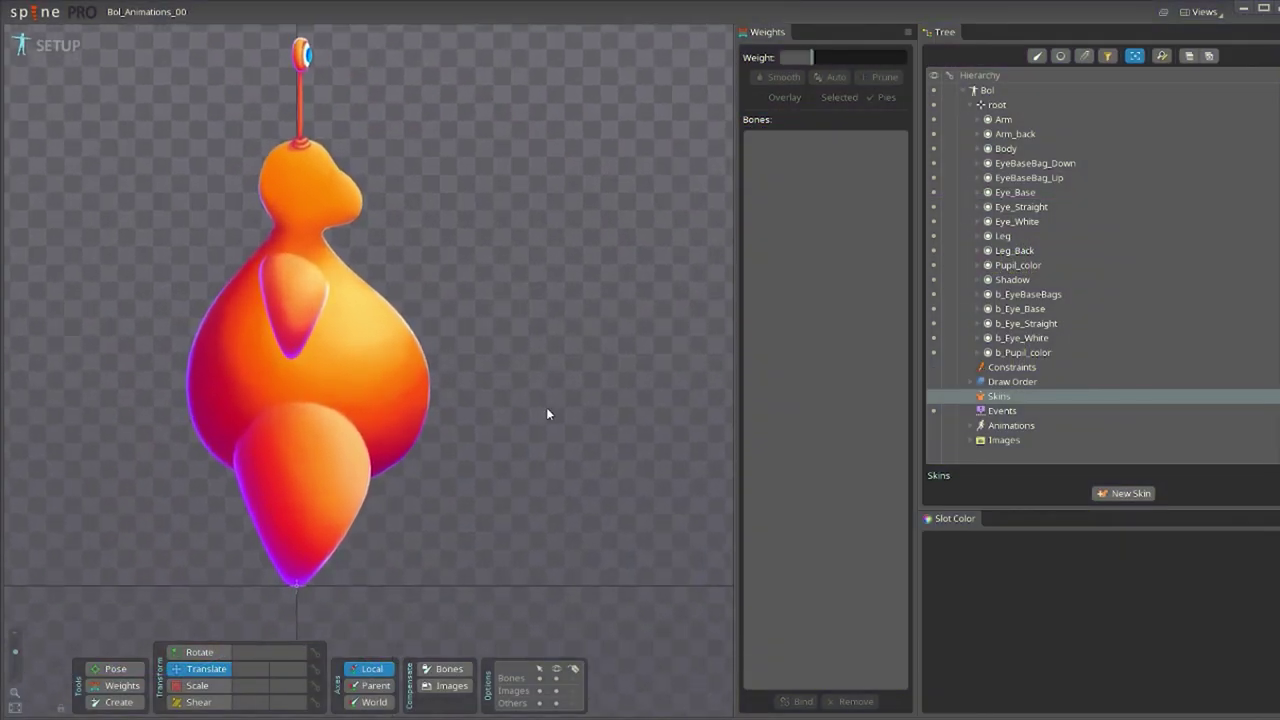
{"action": "scroll", "coordinate": [665, 452], "scroll_direction": "down", "scroll_amount": 2}
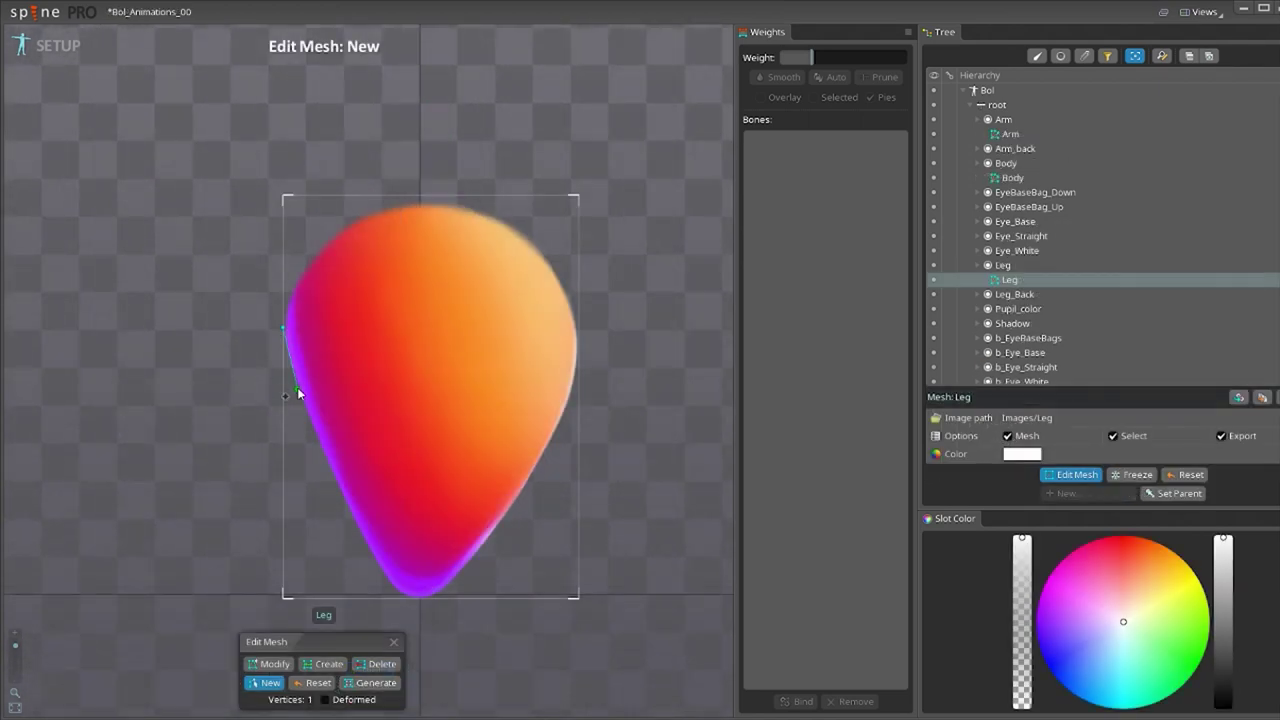
- Trace a new closed mesh outline of 23 vertices around the edge of the Leg image
{"action": "left_click", "coordinate": [293, 385]}
{"action": "left_click", "coordinate": [319, 452]}
{"action": "left_click", "coordinate": [353, 524]}
{"action": "left_click", "coordinate": [380, 571]}
{"action": "left_click", "coordinate": [401, 596]}
{"action": "left_click", "coordinate": [419, 596]}
{"action": "left_click", "coordinate": [437, 596]}
{"action": "left_click", "coordinate": [465, 572]}
{"action": "left_click", "coordinate": [497, 532]}
{"action": "left_click", "coordinate": [524, 494]}
{"action": "left_click", "coordinate": [549, 447]}
{"action": "left_click", "coordinate": [575, 397]}
{"action": "left_click", "coordinate": [577, 333]}
{"action": "left_click", "coordinate": [569, 289]}
{"action": "left_click", "coordinate": [551, 253]}
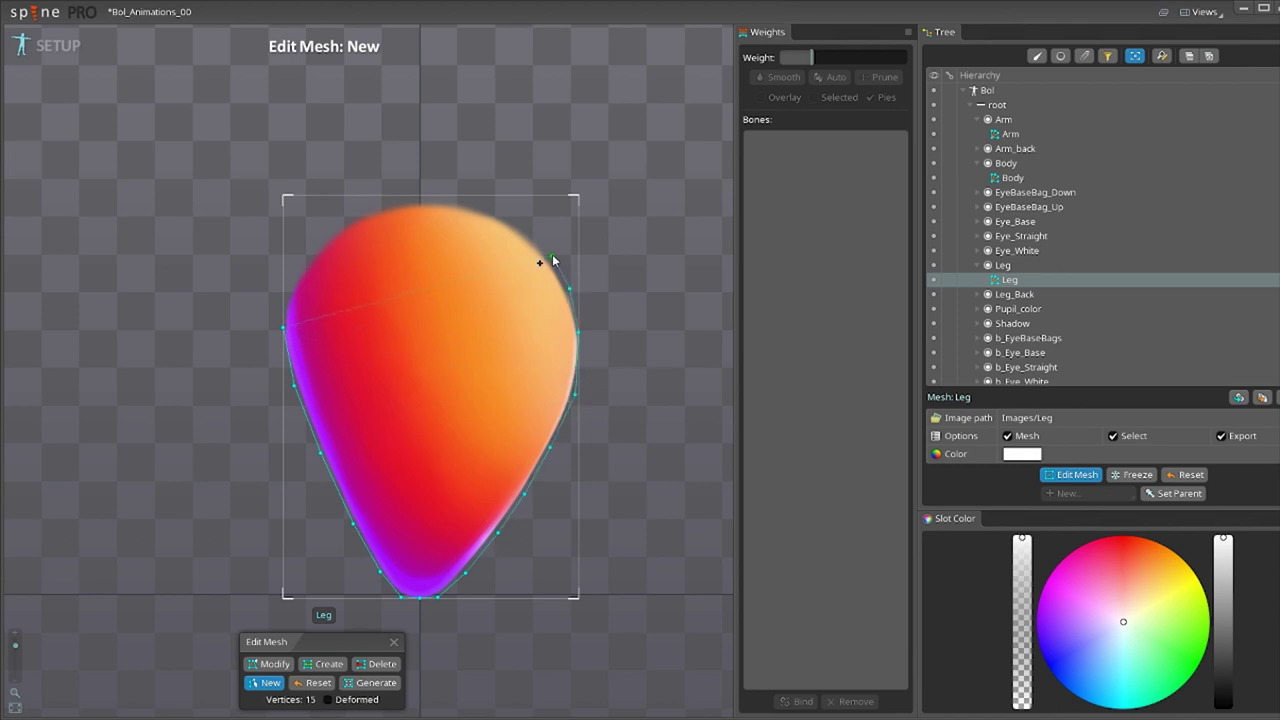
{"action": "left_click", "coordinate": [528, 230]}
{"action": "left_click", "coordinate": [494, 210]}
{"action": "left_click", "coordinate": [450, 197]}
{"action": "left_click", "coordinate": [400, 196]}
{"action": "left_click", "coordinate": [349, 215]}
{"action": "left_click", "coordinate": [307, 256]}
{"action": "left_click", "coordinate": [287, 287]}
{"action": "left_click", "coordinate": [283, 327]}
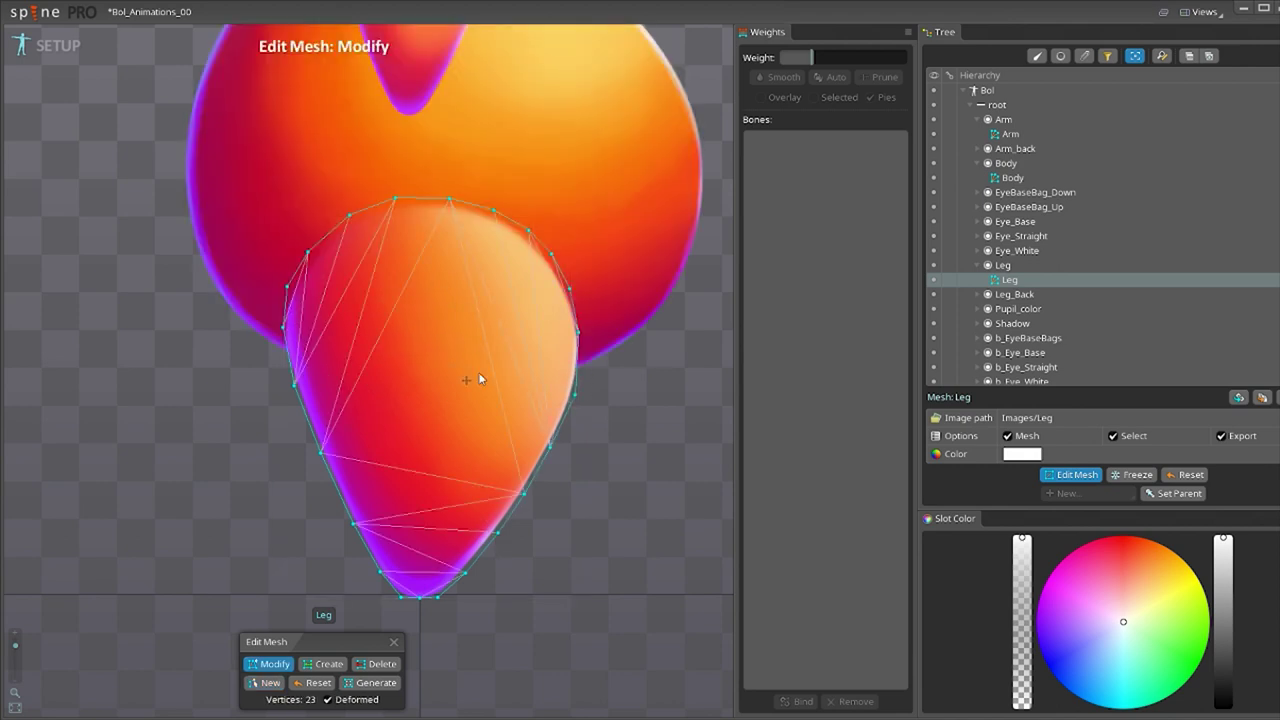
- Add two inner vertices along the centre of the Leg mesh and adjust the lower one's position slightly
{"action": "left_click", "coordinate": [323, 664]}
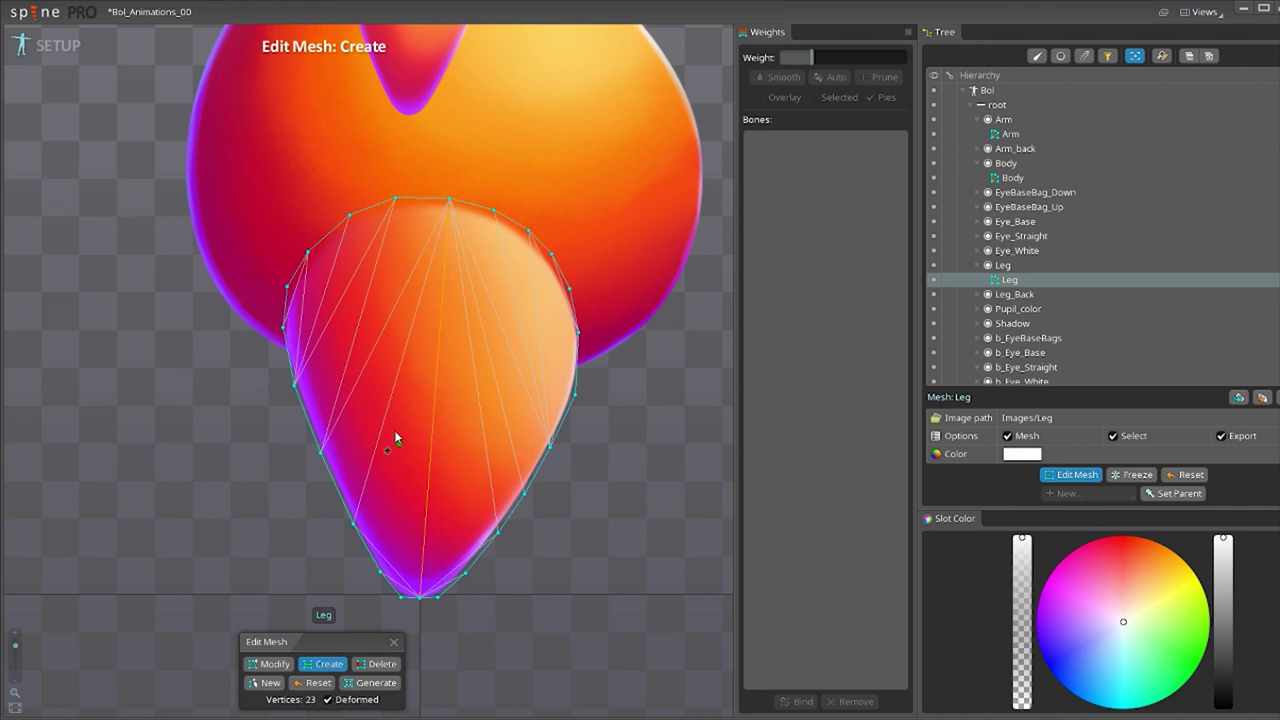
{"action": "left_click", "coordinate": [430, 453]}
{"action": "left_click_drag", "start_coordinate": [294, 388], "coordinate": [436, 384]}
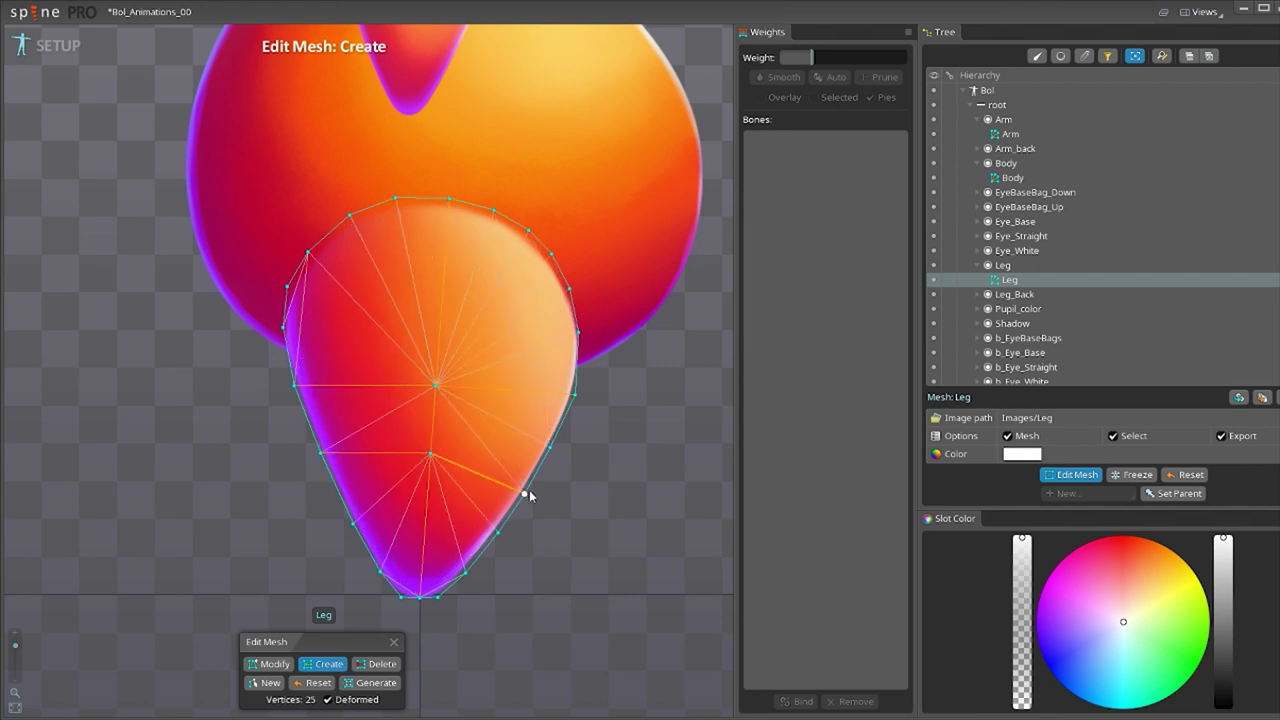
{"action": "left_click", "coordinate": [380, 664]}
{"action": "left_click", "coordinate": [432, 441]}
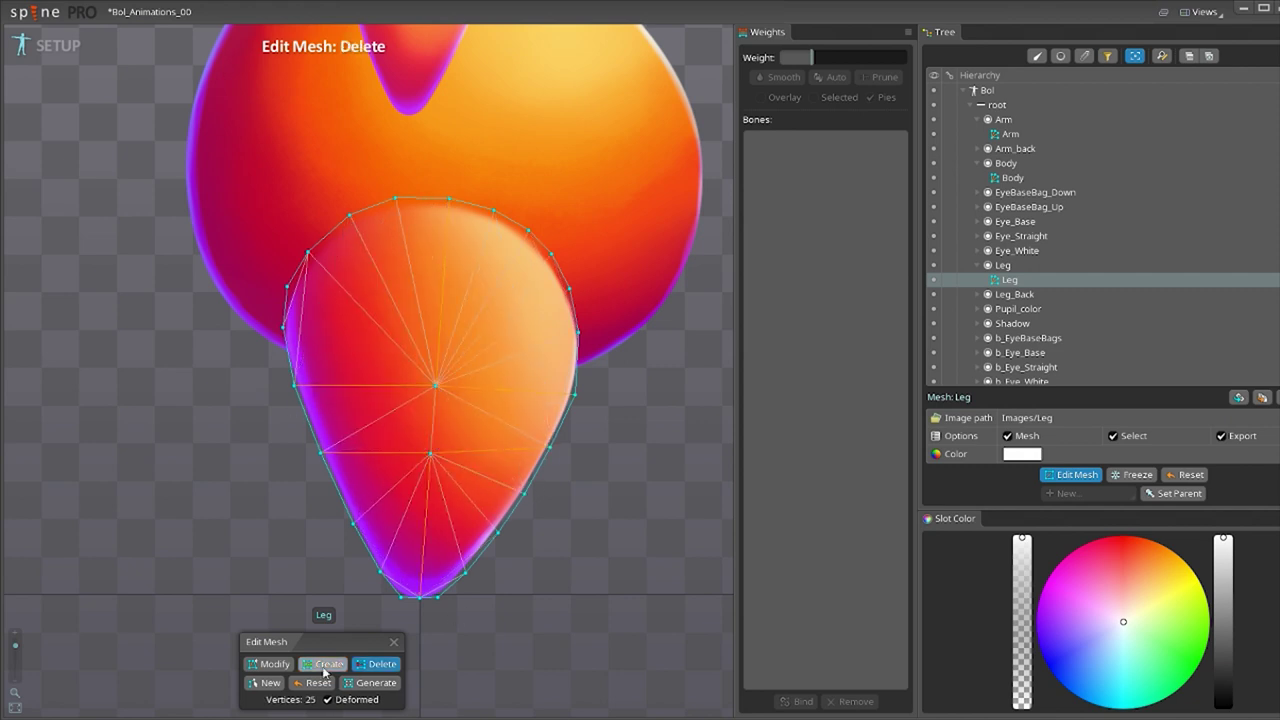
{"action": "left_click", "coordinate": [272, 664]}
{"action": "left_click_drag", "start_coordinate": [431, 454], "coordinate": [432, 450]}
- Add connected rows of inner vertices across the Leg mesh, from its upper part to the tip, and generate additional vertices
{"action": "left_click", "coordinate": [323, 664]}
{"action": "left_click_drag", "start_coordinate": [286, 328], "coordinate": [440, 328]}
{"action": "left_click_drag", "start_coordinate": [440, 328], "coordinate": [574, 332]}
{"action": "left_click_drag", "start_coordinate": [308, 253], "coordinate": [552, 257]}
{"action": "left_click_drag", "start_coordinate": [380, 572], "coordinate": [349, 214]}
{"action": "mouse_move", "coordinate": [465, 572]}
{"action": "left_mouse_down"}
{"action": "mouse_move", "coordinate": [506, 257]}
{"action": "mouse_move", "coordinate": [494, 210]}
{"action": "left_mouse_up"}
{"action": "left_click_drag", "start_coordinate": [353, 524], "coordinate": [425, 519]}
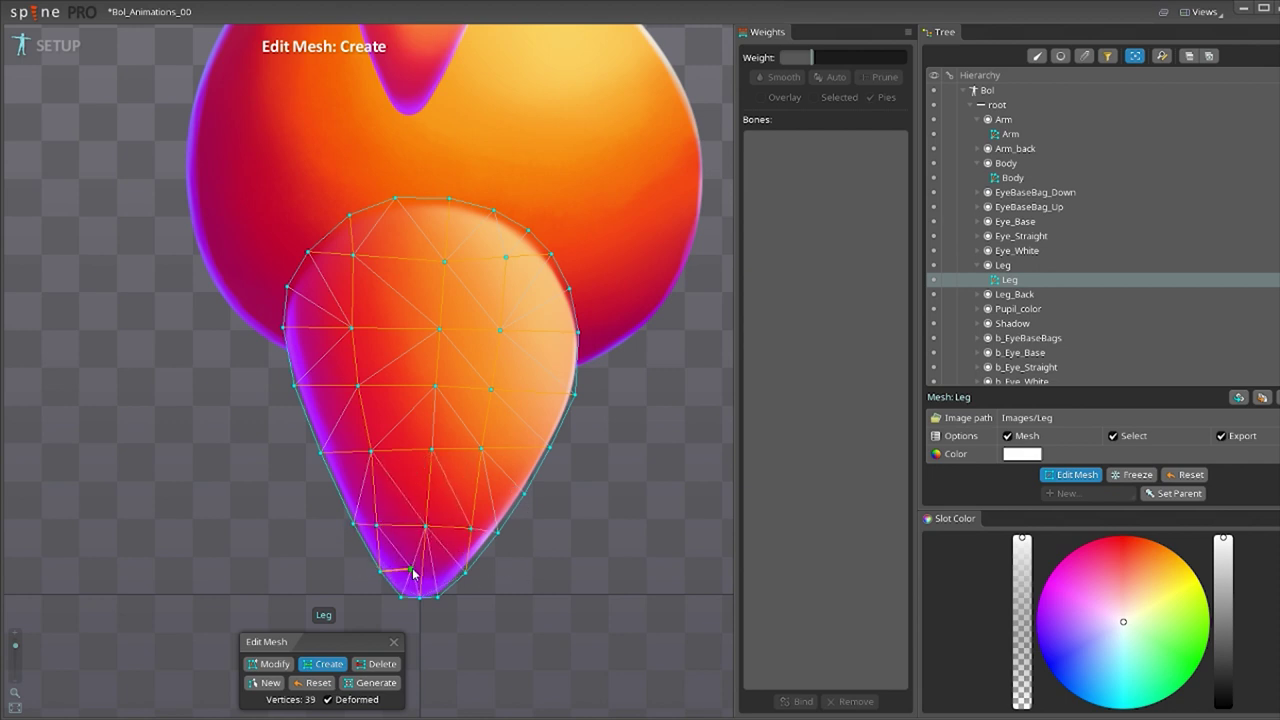
{"action": "left_click", "coordinate": [376, 683]}
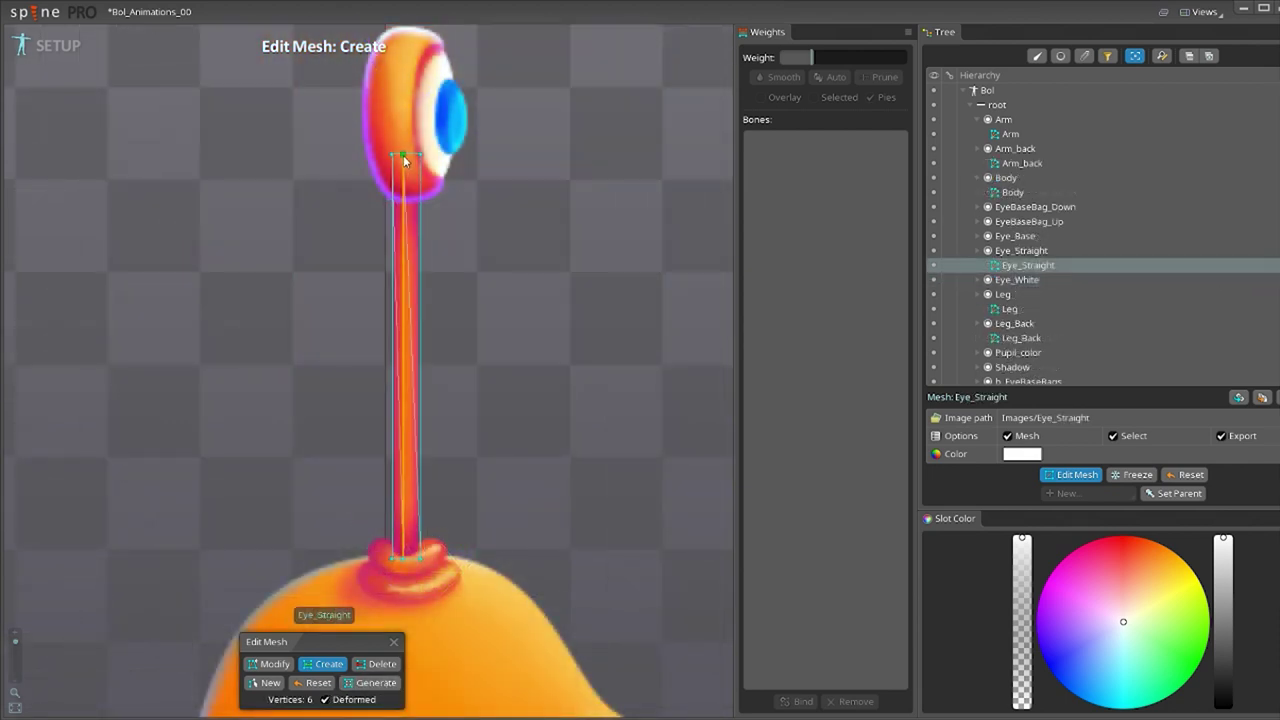
- Fill the Eye_Straight mesh with closely spaced rows of connected vertices along the whole eye stalk, and generate additional vertices
{"action": "left_click_drag", "start_coordinate": [391, 545], "coordinate": [403, 546]}
{"action": "mouse_move", "coordinate": [403, 546]}
{"action": "left_mouse_down"}
{"action": "mouse_move", "coordinate": [420, 546]}
{"action": "mouse_move", "coordinate": [387, 545]}
{"action": "mouse_move", "coordinate": [415, 544]}
{"action": "left_mouse_up"}
{"action": "scroll", "coordinate": [430, 505], "scroll_direction": "up", "scroll_amount": 3}
{"action": "left_click_drag", "start_coordinate": [369, 525], "coordinate": [415, 524]}
{"action": "left_click_drag", "start_coordinate": [369, 505], "coordinate": [387, 483]}
{"action": "left_click_drag", "start_coordinate": [387, 483], "coordinate": [415, 483]}
{"action": "left_click_drag", "start_coordinate": [369, 464], "coordinate": [415, 464]}
{"action": "left_click_drag", "start_coordinate": [369, 443], "coordinate": [387, 443]}
{"action": "mouse_move", "coordinate": [387, 443]}
{"action": "left_mouse_down"}
{"action": "mouse_move", "coordinate": [415, 442]}
{"action": "mouse_move", "coordinate": [387, 419]}
{"action": "left_mouse_up"}
{"action": "left_click_drag", "start_coordinate": [387, 419], "coordinate": [407, 380]}
{"action": "left_click_drag", "start_coordinate": [407, 380], "coordinate": [434, 380]}
{"action": "left_click_drag", "start_coordinate": [389, 357], "coordinate": [434, 357]}
{"action": "left_click_drag", "start_coordinate": [389, 341], "coordinate": [407, 341]}
{"action": "left_click_drag", "start_coordinate": [407, 341], "coordinate": [434, 318]}
{"action": "left_click_drag", "start_coordinate": [389, 304], "coordinate": [407, 304]}
{"action": "mouse_move", "coordinate": [407, 304]}
{"action": "left_mouse_down"}
{"action": "mouse_move", "coordinate": [434, 304]}
{"action": "mouse_move", "coordinate": [407, 282]}
{"action": "left_mouse_up"}
{"action": "left_click_drag", "start_coordinate": [407, 282], "coordinate": [434, 282]}
{"action": "left_click_drag", "start_coordinate": [391, 387], "coordinate": [437, 386]}
{"action": "left_click_drag", "start_coordinate": [391, 365], "coordinate": [409, 365]}
{"action": "left_click_drag", "start_coordinate": [409, 318], "coordinate": [437, 318]}
{"action": "left_click_drag", "start_coordinate": [391, 292], "coordinate": [437, 292]}
{"action": "left_click_drag", "start_coordinate": [391, 272], "coordinate": [409, 273]}
{"action": "mouse_move", "coordinate": [409, 273]}
{"action": "left_mouse_down"}
{"action": "mouse_move", "coordinate": [437, 273]}
{"action": "mouse_move", "coordinate": [409, 251]}
{"action": "left_mouse_up"}
{"action": "left_click_drag", "start_coordinate": [409, 251], "coordinate": [437, 251]}
{"action": "left_click_drag", "start_coordinate": [391, 233], "coordinate": [437, 212]}
{"action": "left_click_drag", "start_coordinate": [391, 191], "coordinate": [437, 191]}
{"action": "left_click_drag", "start_coordinate": [391, 169], "coordinate": [409, 169]}
{"action": "left_click_drag", "start_coordinate": [409, 169], "coordinate": [437, 169]}
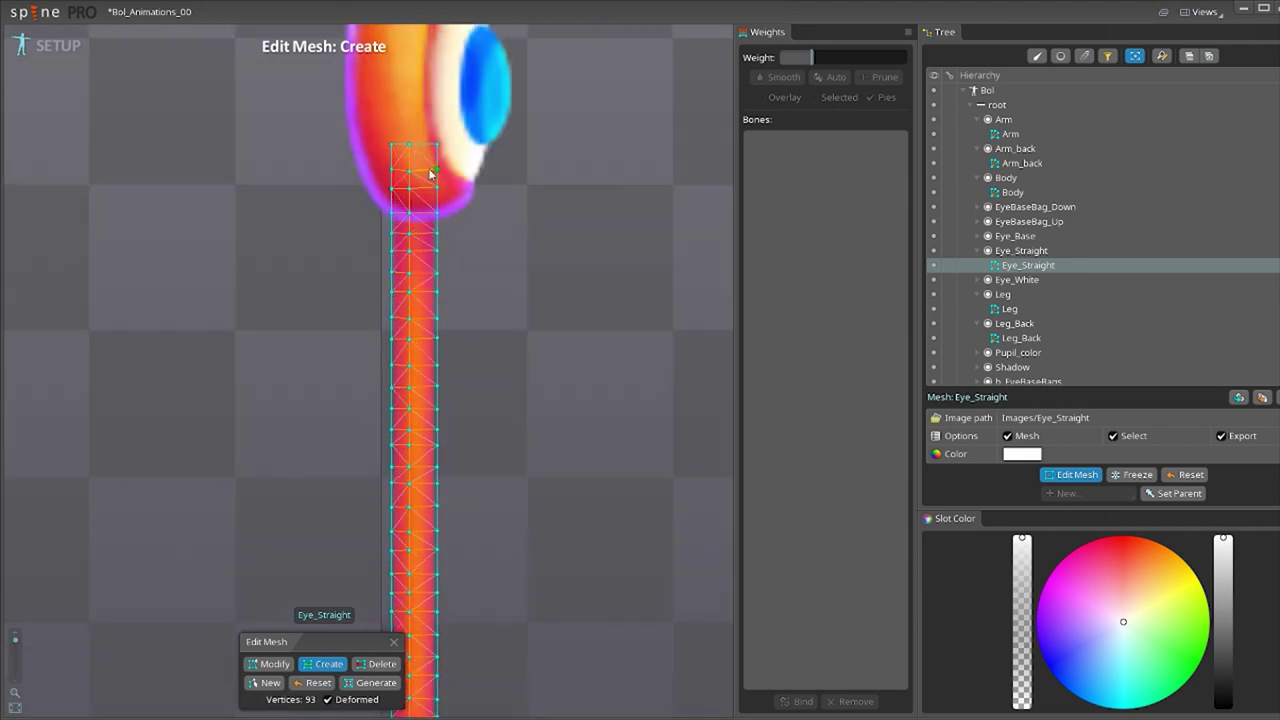
{"action": "scroll", "coordinate": [477, 383], "scroll_direction": "down", "scroll_amount": 3}
{"action": "left_click", "coordinate": [380, 683]}
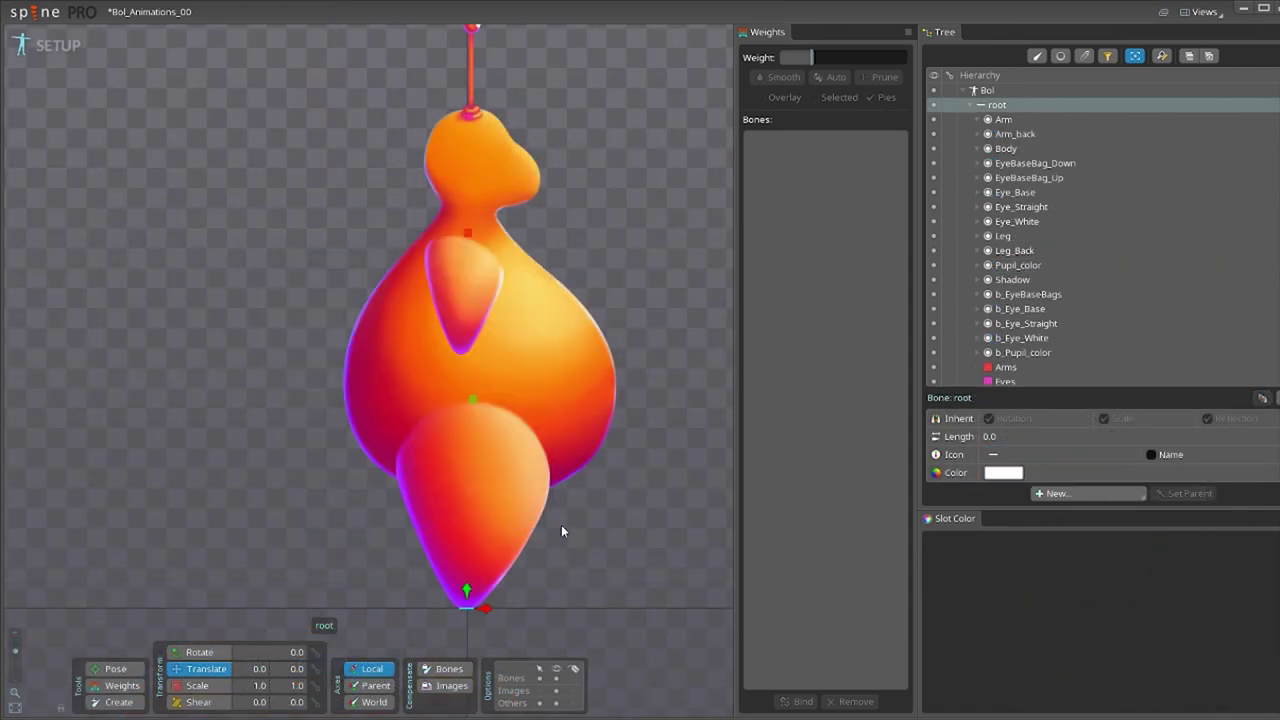
- Create bones under the Legs bone, running from the top of the leg down to its tip
{"action": "left_click", "coordinate": [472, 400]}
{"action": "left_click", "coordinate": [120, 702]}
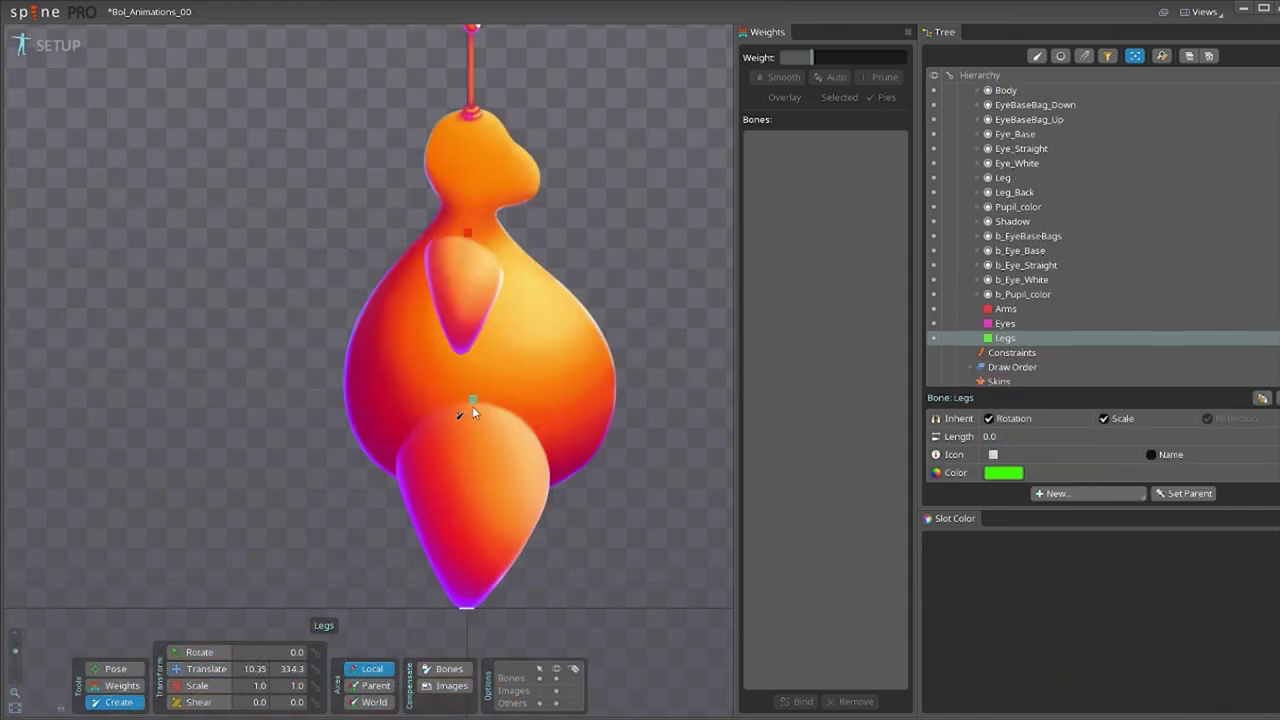
{"action": "left_click_drag", "start_coordinate": [472, 406], "coordinate": [470, 608]}
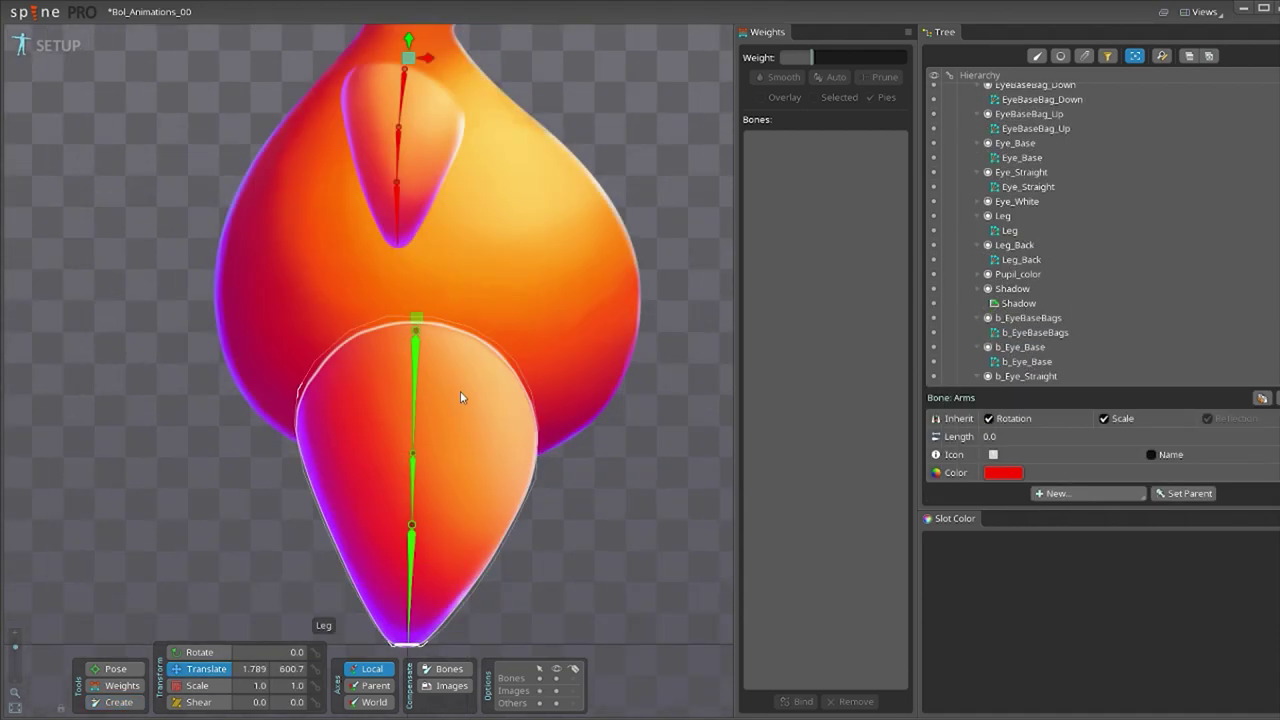
- Set the Legs bone as the parent of the Leg slot
{"action": "left_click", "coordinate": [461, 392]}
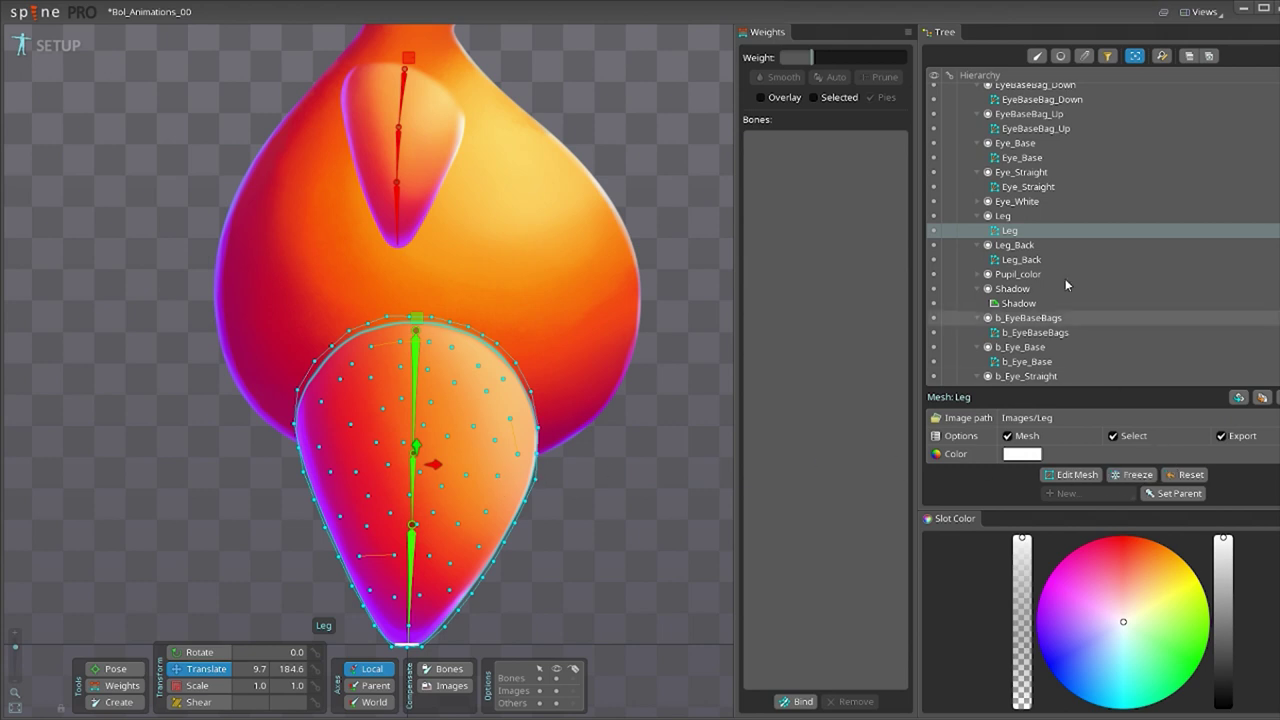
{"action": "left_click", "coordinate": [1085, 216]}
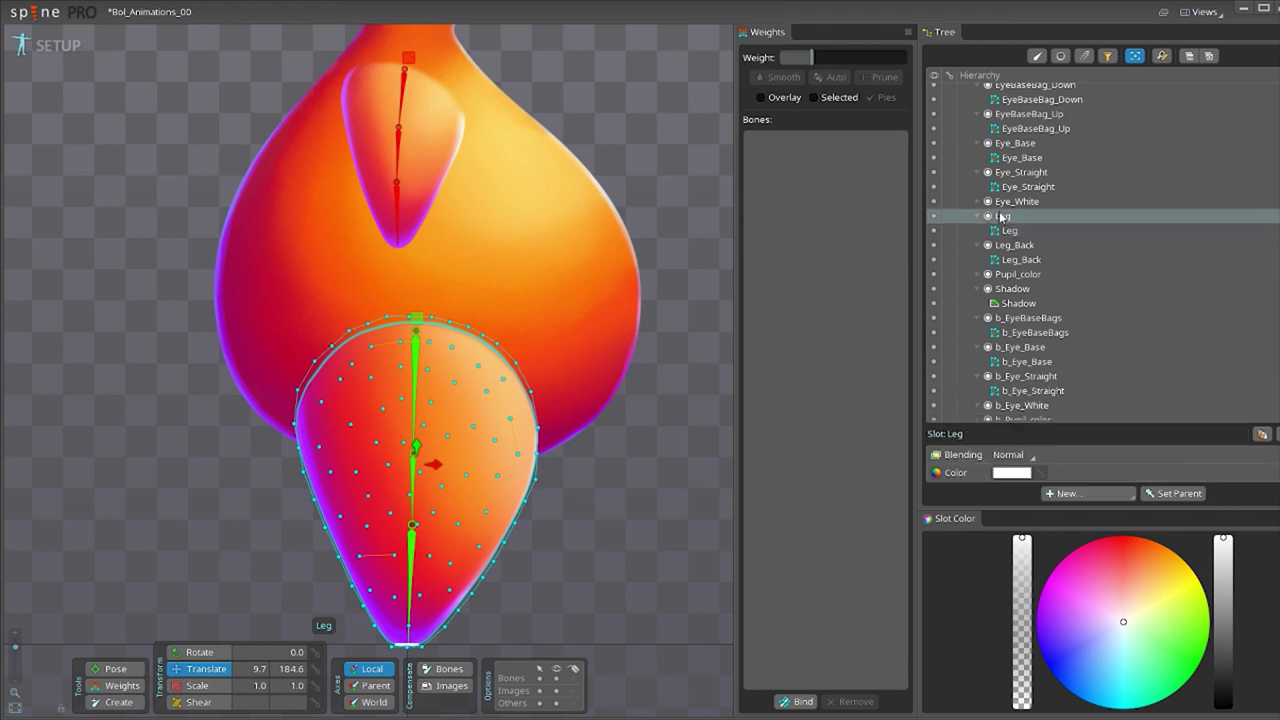
{"action": "left_click", "coordinate": [1175, 493]}
{"action": "left_click", "coordinate": [418, 320]}
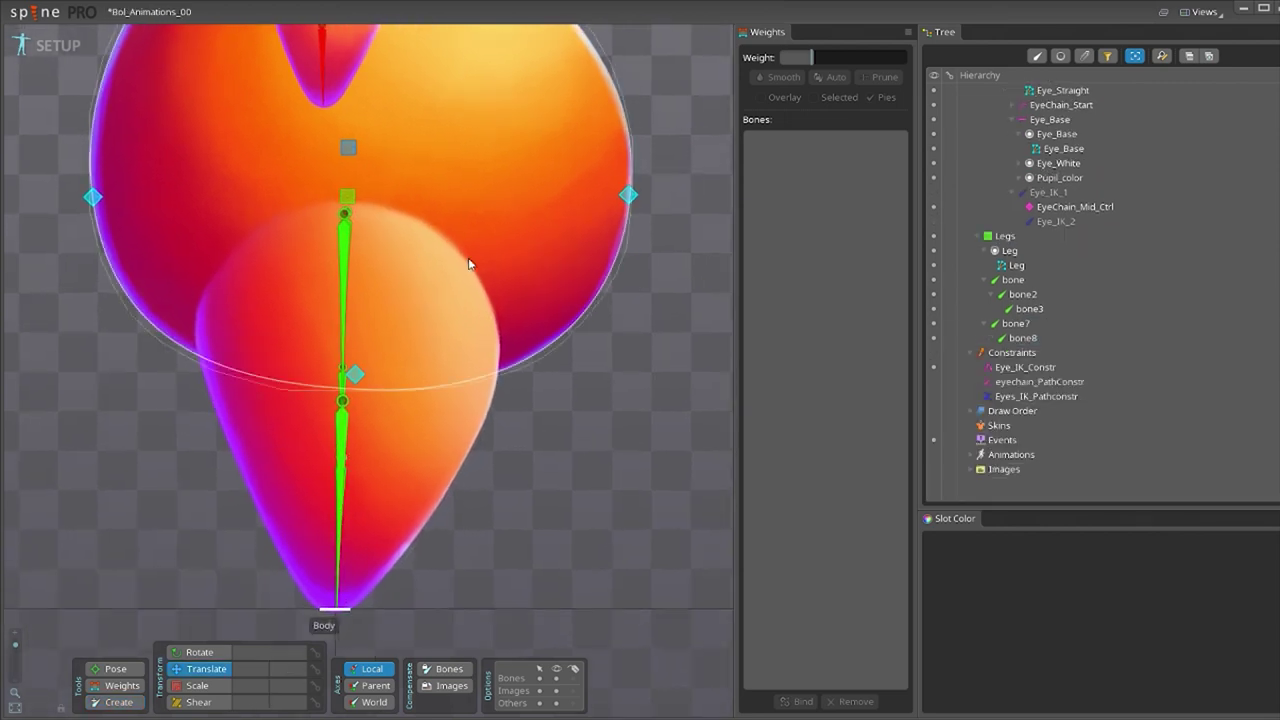
- Rename bone7, the first bone of the two-bone leg chain, as Leg_IK_1
{"action": "double_click", "coordinate": [1049, 330]}
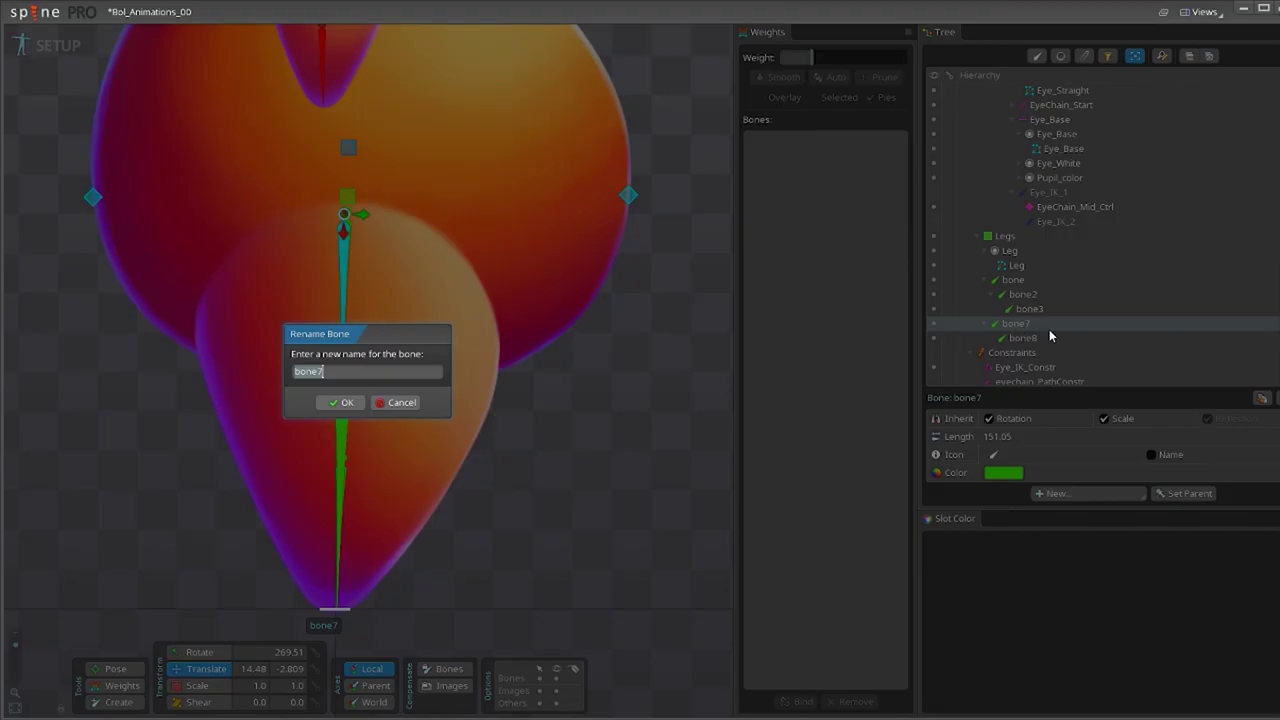
{"action": "type", "text": "Leg_IK"}
{"action": "key", "text": "Return"}
{"action": "double_click", "coordinate": [1024, 280]}
{"action": "left_click", "coordinate": [403, 373]}
{"action": "type", "text": "_1"}
{"action": "key", "text": "Return"}
- Rename its child bone8 as Leg_Ik_2
{"action": "double_click", "coordinate": [1030, 296]}
{"action": "type", "text": "Leg_Ik_"}
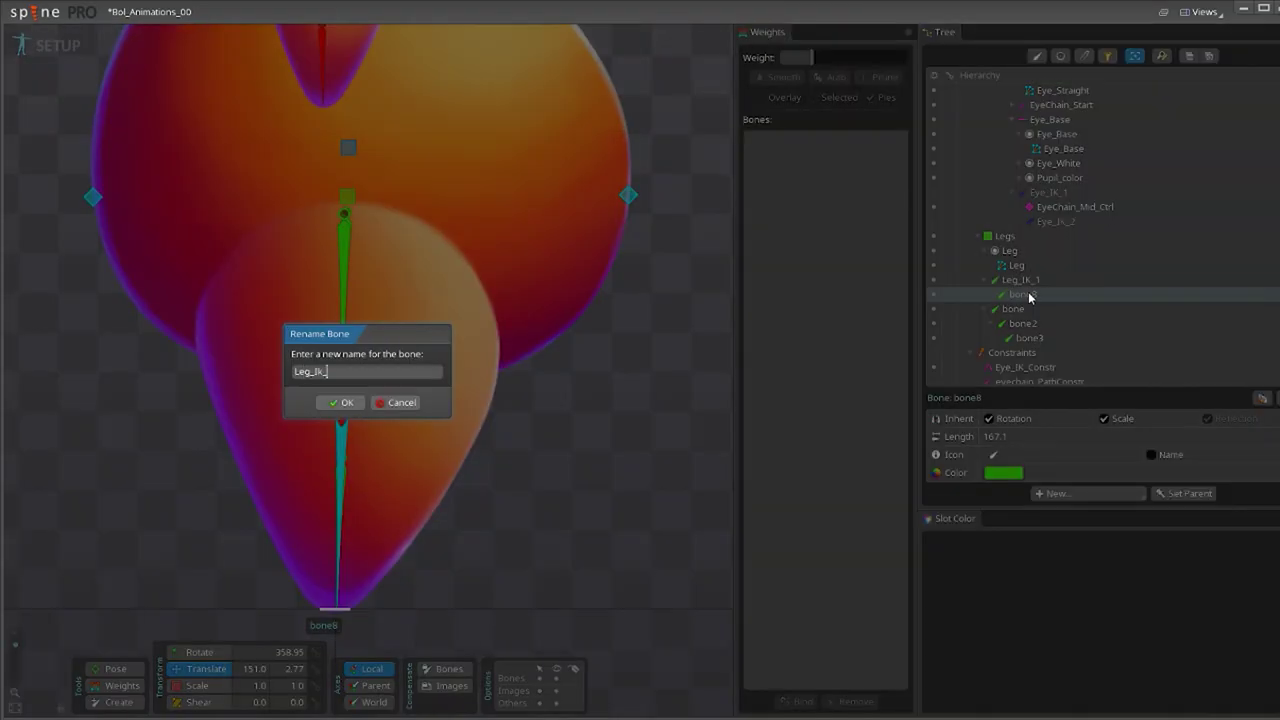
{"action": "type", "text": "2"}
{"action": "key", "text": "Return"}
- Create an IK constraint named IK_Foot for Leg_IK_1 and Leg_Ik_2, with a new target bone at the tip of the leg
{"action": "left_click", "coordinate": [1020, 280]}
{"action": "left_click", "coordinate": [1027, 294], "text": "ctrl"}
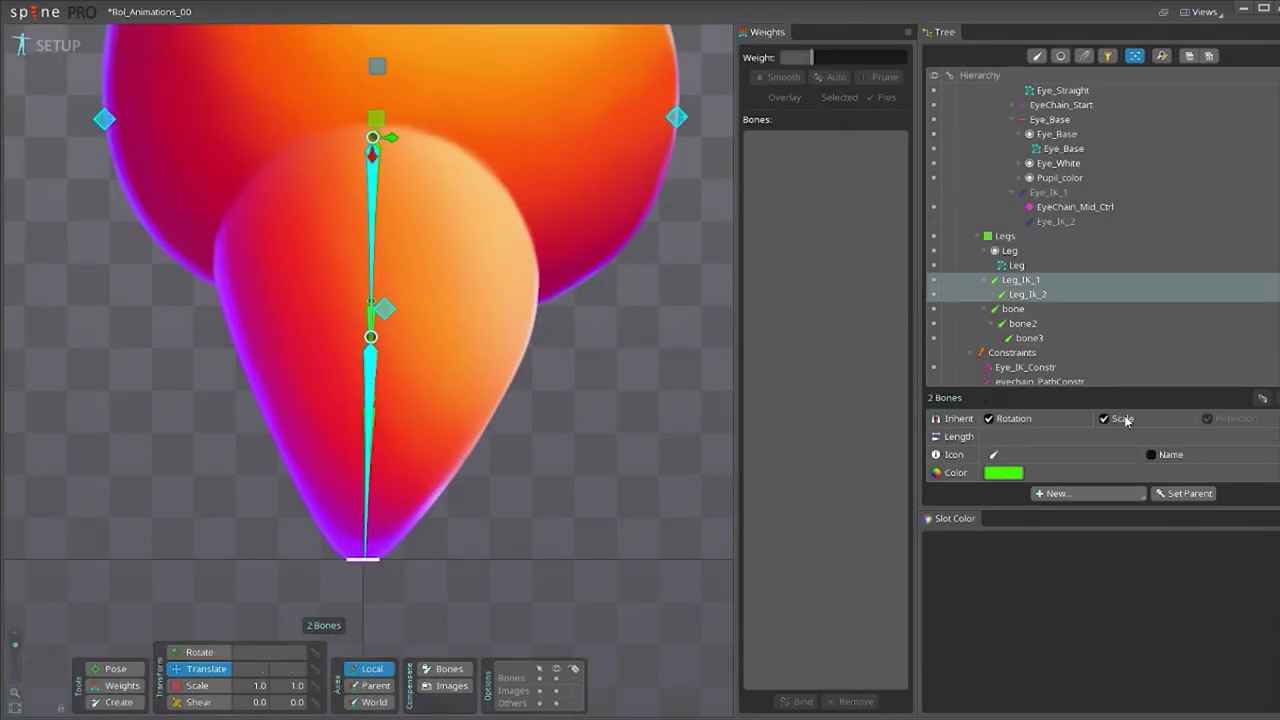
{"action": "left_click", "coordinate": [1100, 493]}
{"action": "left_click", "coordinate": [1075, 510]}
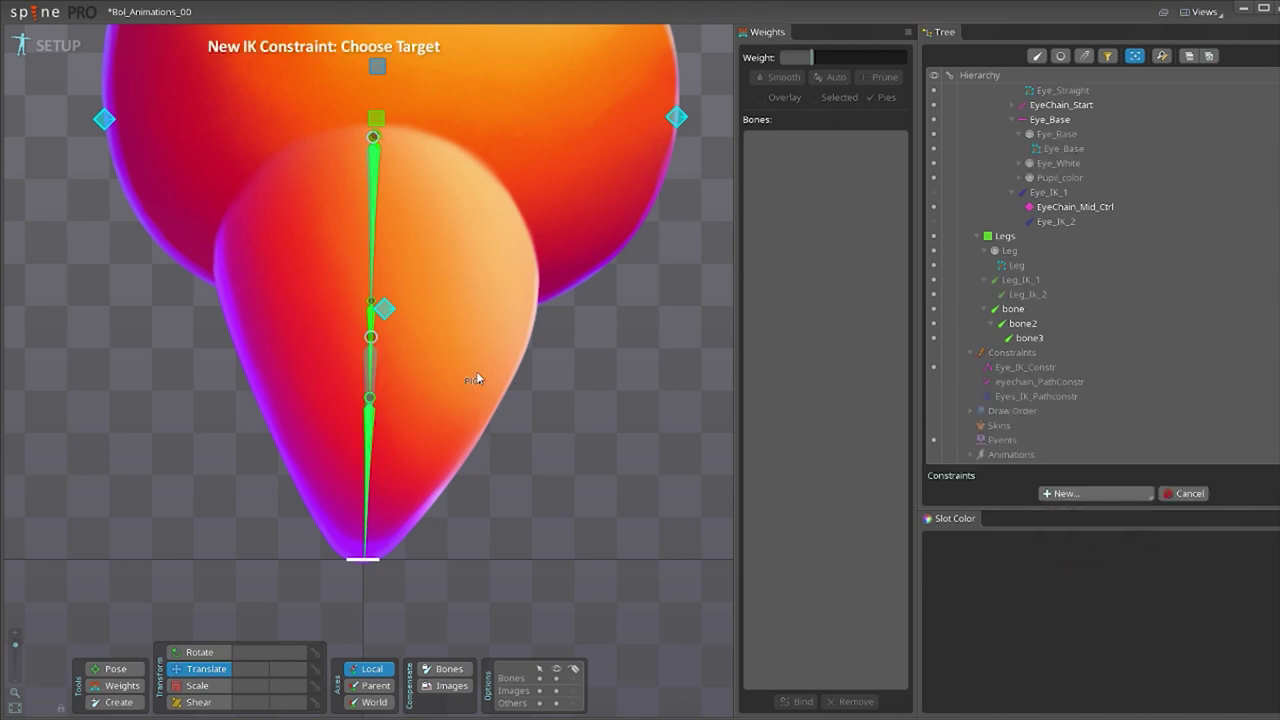
{"action": "left_click", "coordinate": [365, 568]}
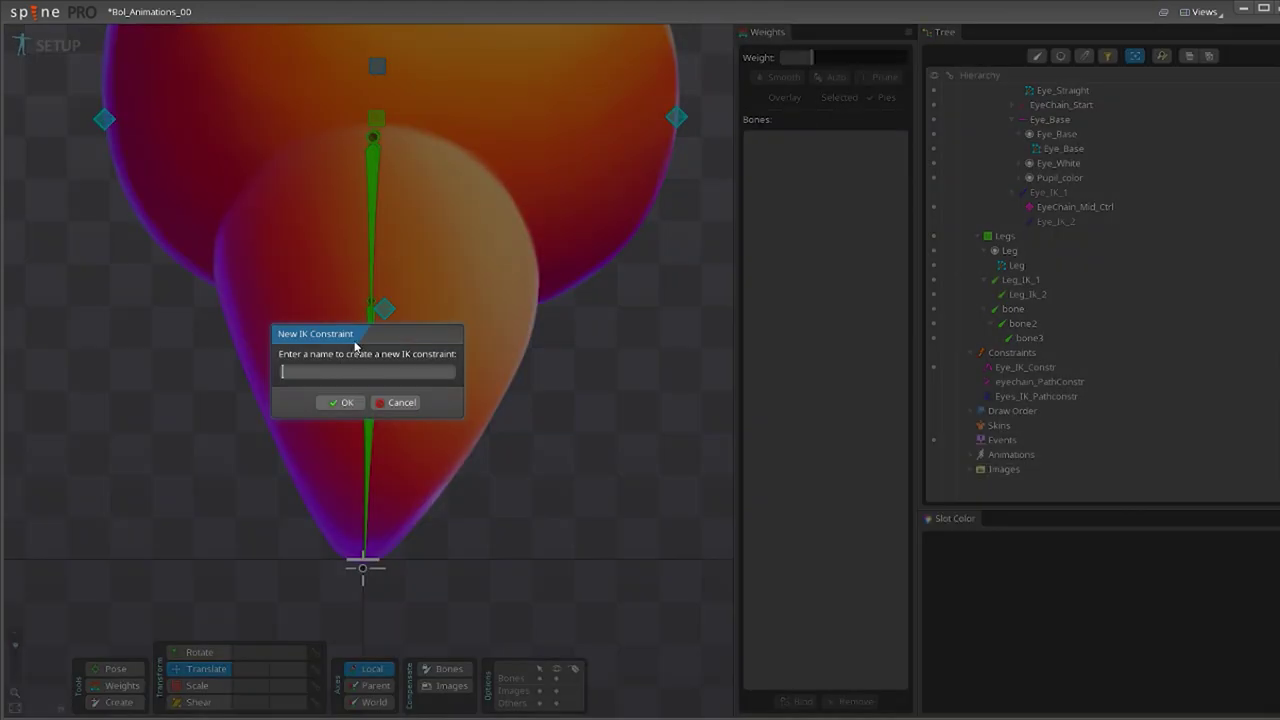
{"action": "type", "text": "IK_Foot"}
{"action": "left_click", "coordinate": [341, 402]}
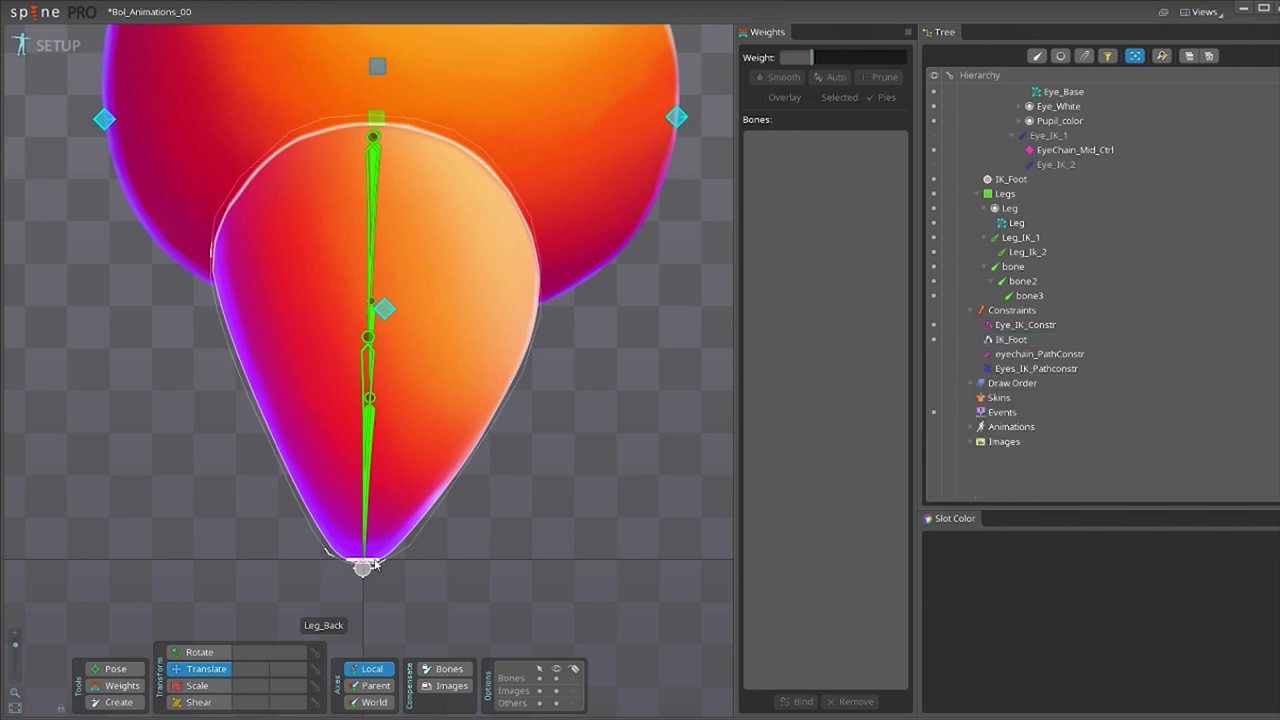
- Test the leg by moving the IK_Foot bone, undo the move, and change the bone's icon to the four-way arrows
{"action": "left_click_drag", "start_coordinate": [362, 575], "coordinate": [432, 450]}
{"action": "left_click", "coordinate": [993, 454]}
{"action": "left_click", "coordinate": [1035, 523]}
{"action": "scroll", "coordinate": [311, 548], "scroll_direction": "down", "scroll_amount": 1}
{"action": "key", "text": "ctrl+z"}
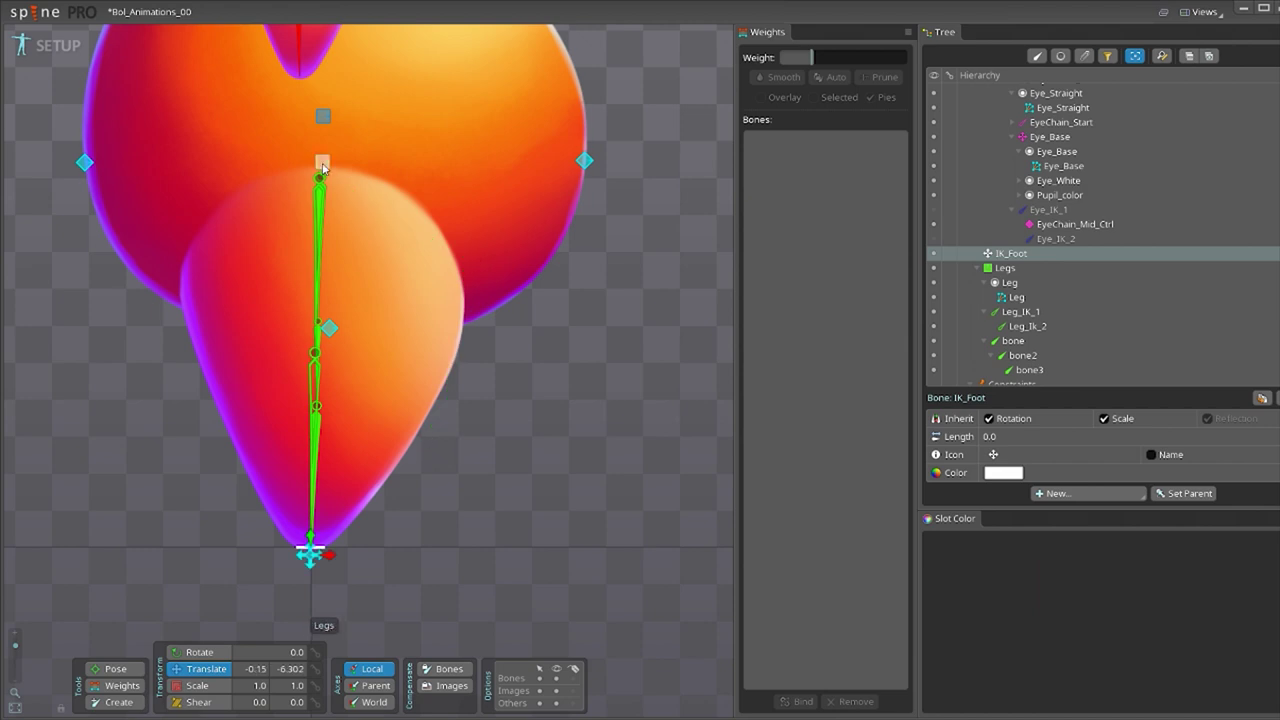
- Add a new path named Leg_Path_Front to the Legs bone
{"action": "left_click", "coordinate": [427, 356]}
{"action": "left_click_drag", "start_coordinate": [527, 405], "coordinate": [607, 445]}
{"action": "left_click", "coordinate": [1075, 495]}
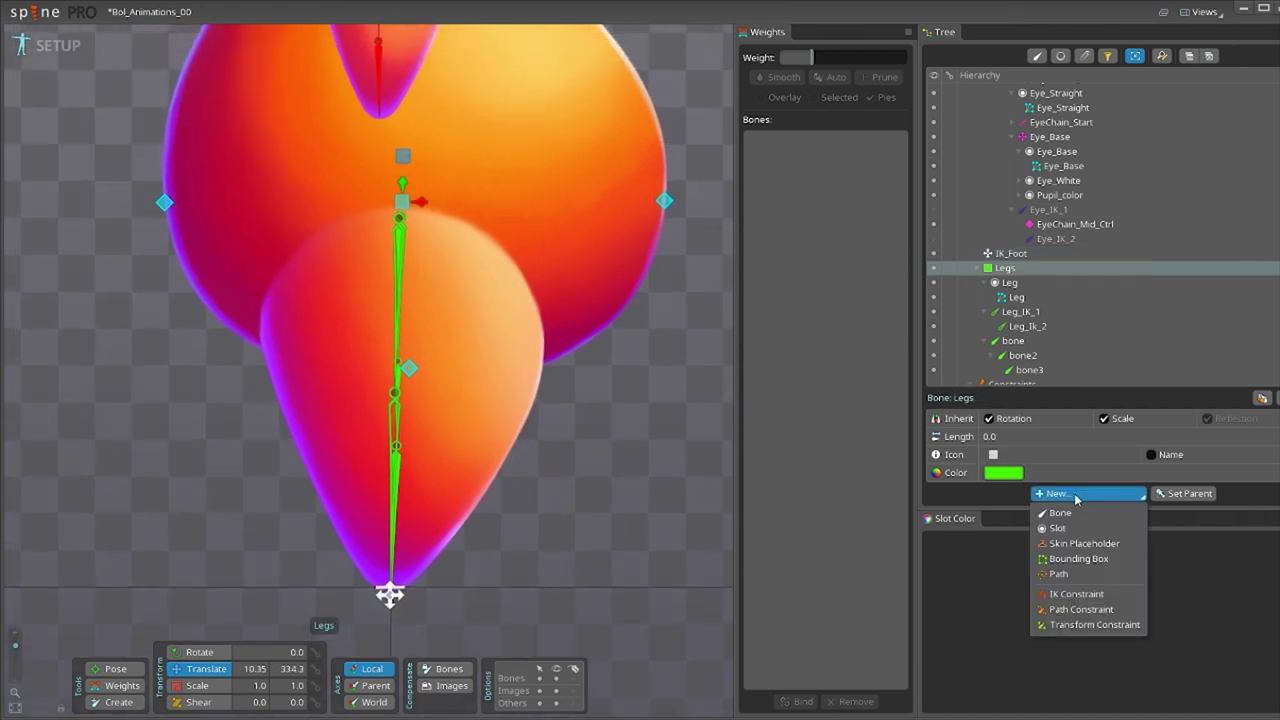
{"action": "left_click", "coordinate": [1058, 574]}
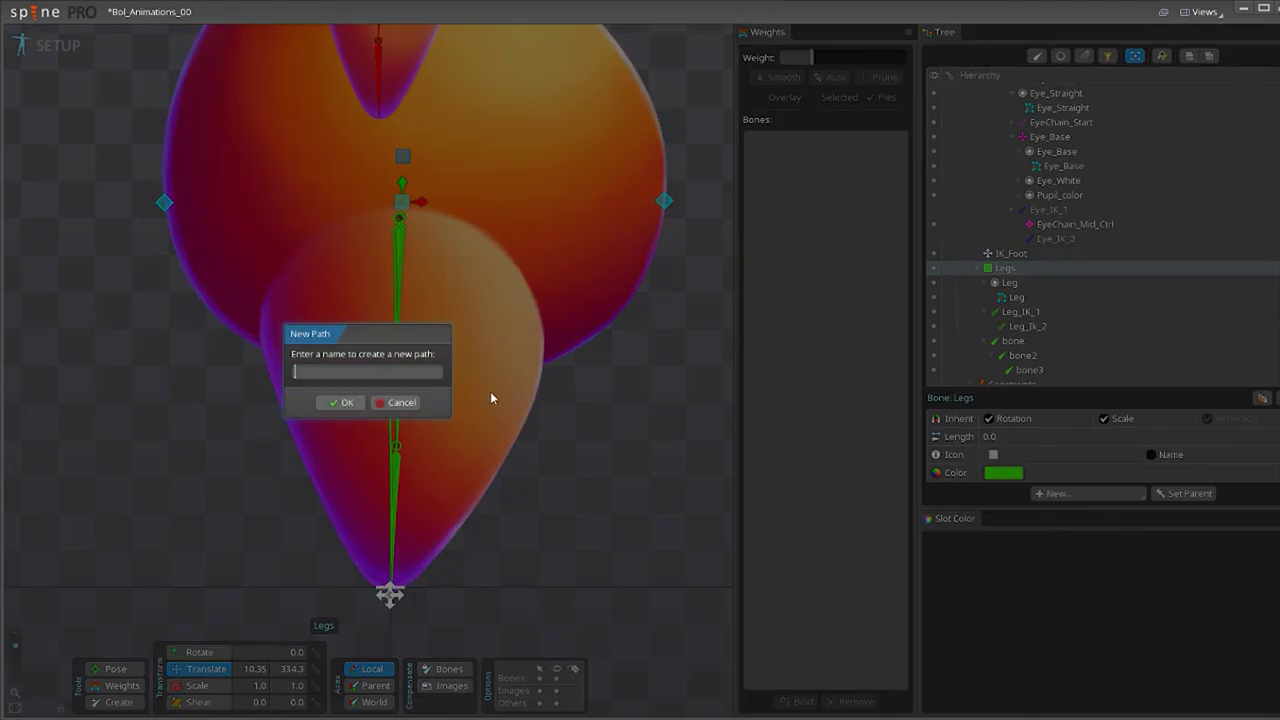
{"action": "type", "text": "Leg_Path_Front"}
{"action": "left_click", "coordinate": [347, 403]}
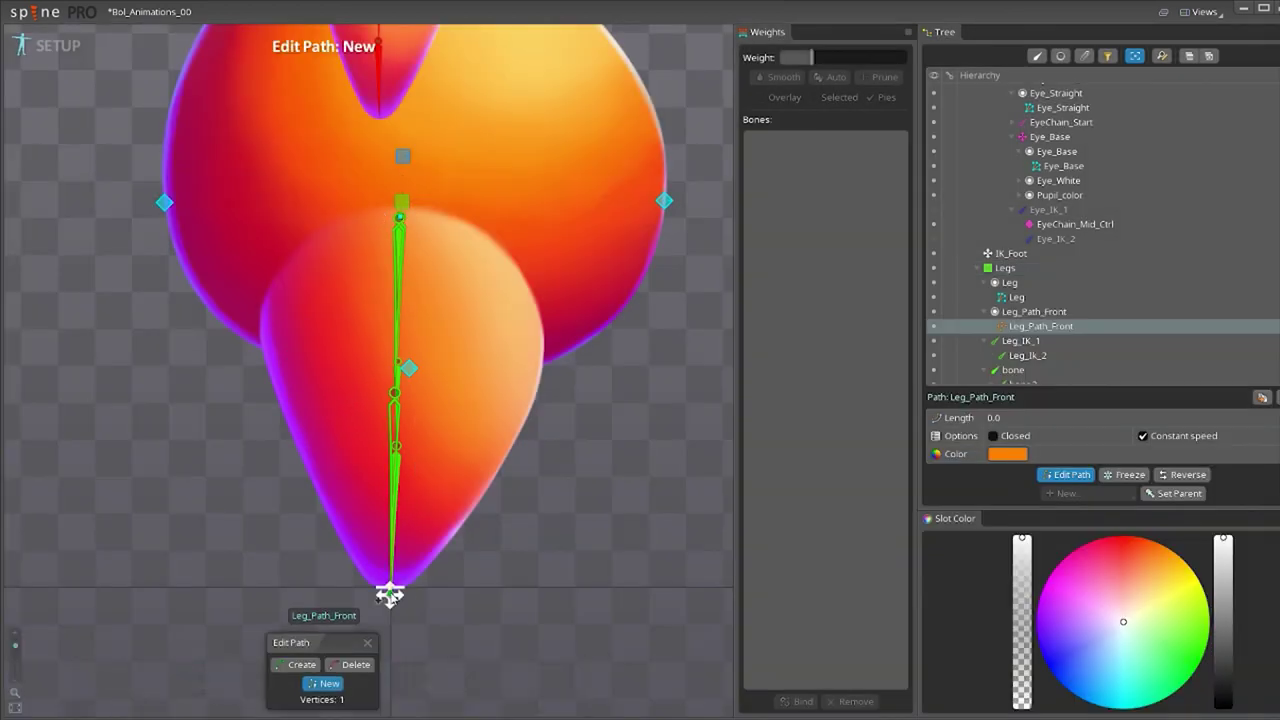
- Draw Leg_Path_Front along the leg bones between the foot tip and the top of the leg, aligning its handles with the bones
{"action": "left_click", "coordinate": [399, 216]}
{"action": "left_click_drag", "start_coordinate": [481, 402], "coordinate": [397, 398]}
{"action": "left_click_drag", "start_coordinate": [456, 217], "coordinate": [399, 257]}
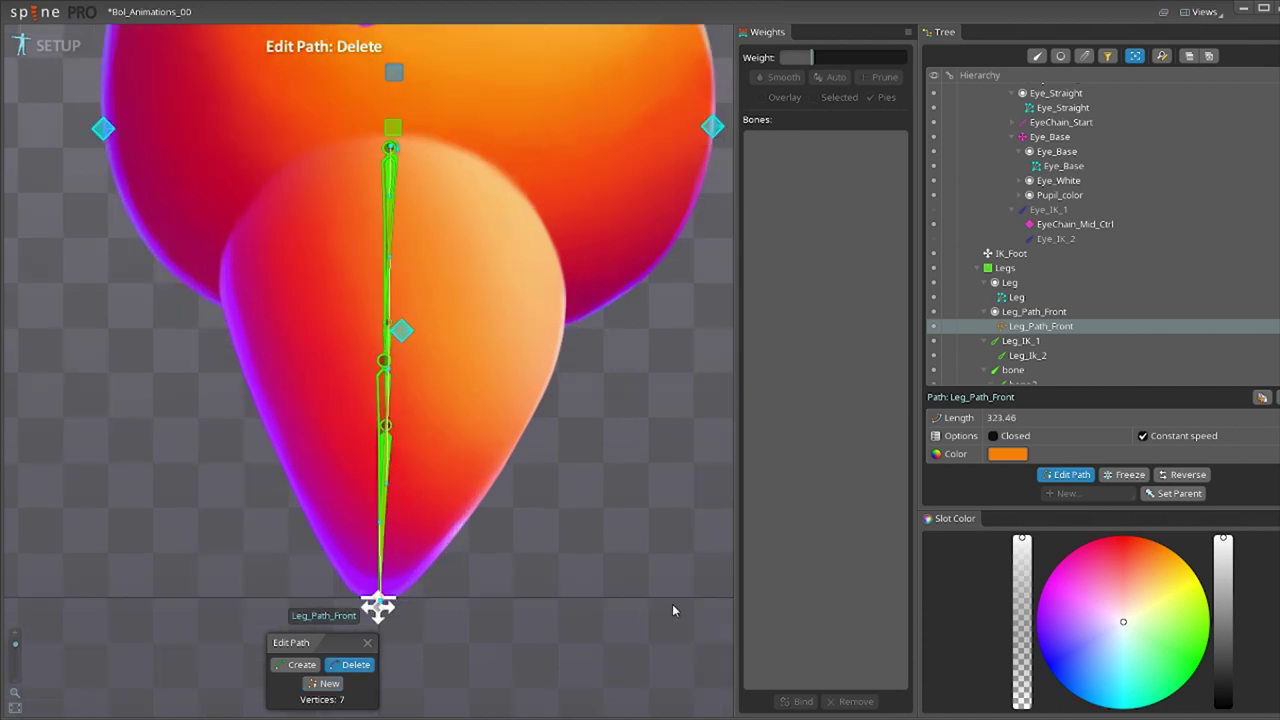
{"action": "key", "text": "Escape"}
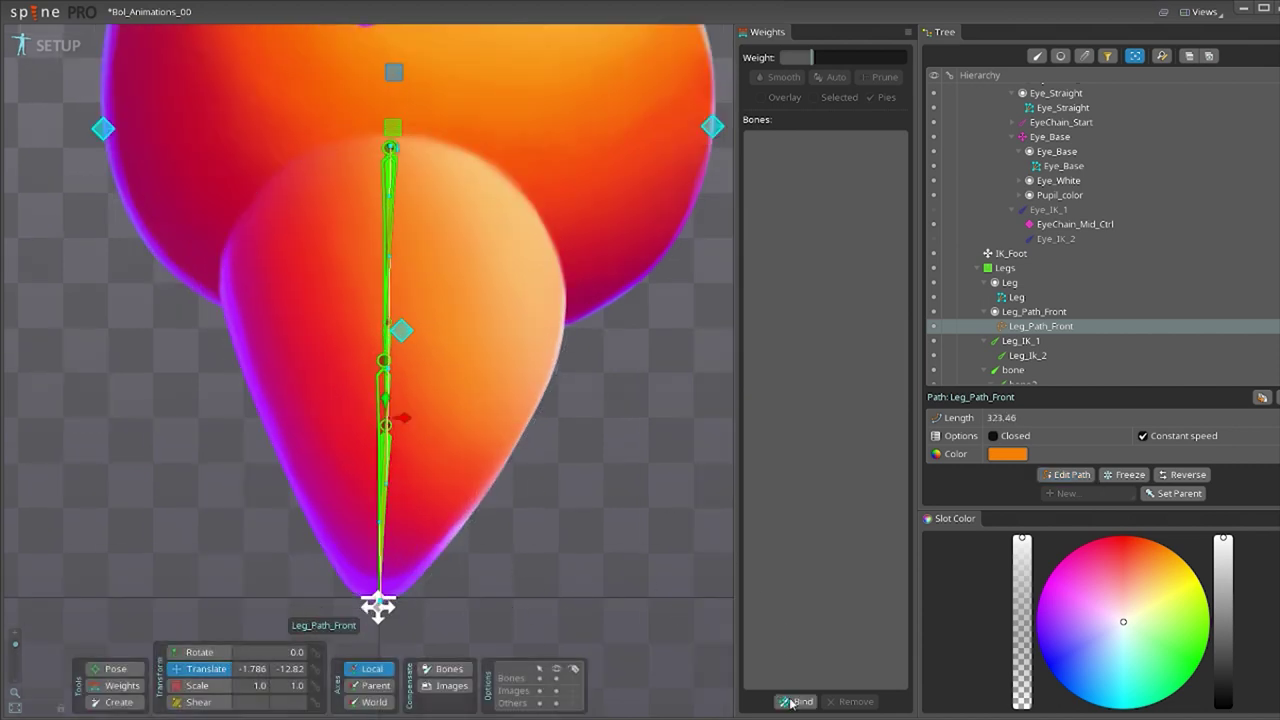
- Bind Leg_Path_Front to the bones Leg_Ik_2 and Leg_IK_1
{"action": "left_click", "coordinate": [802, 703]}
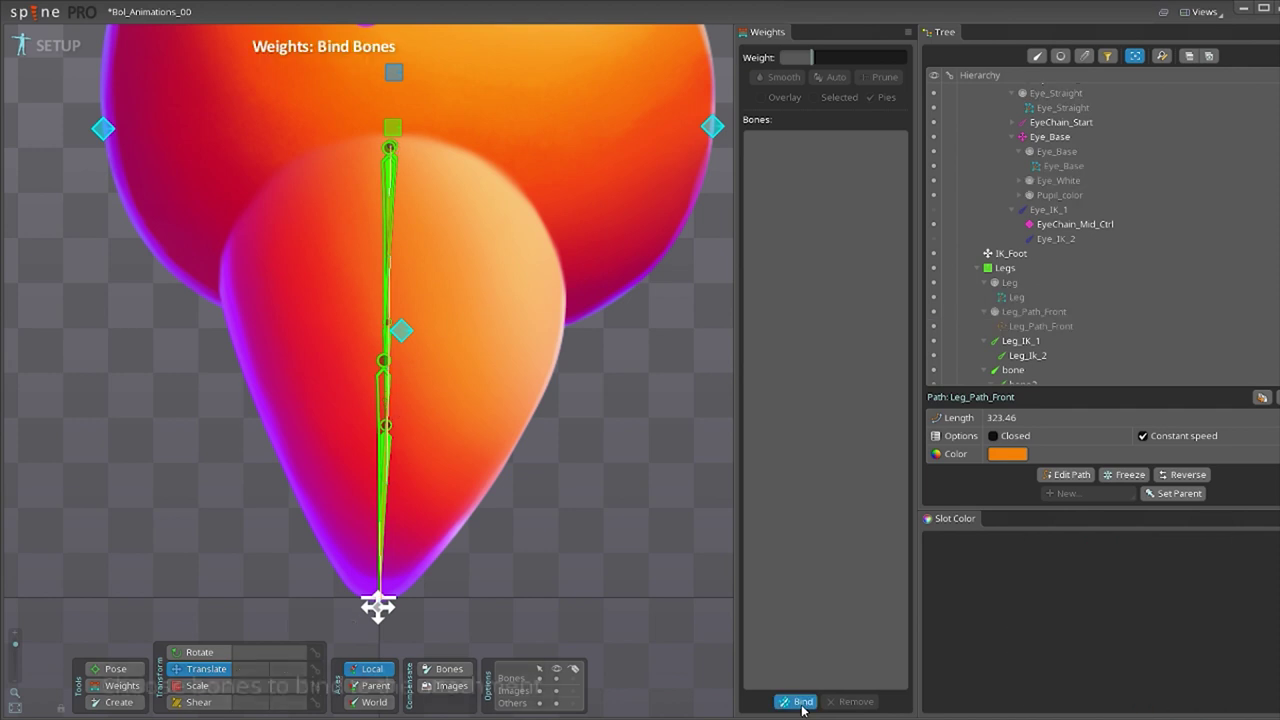
{"action": "left_click", "coordinate": [380, 399]}
{"action": "left_click", "coordinate": [386, 212]}
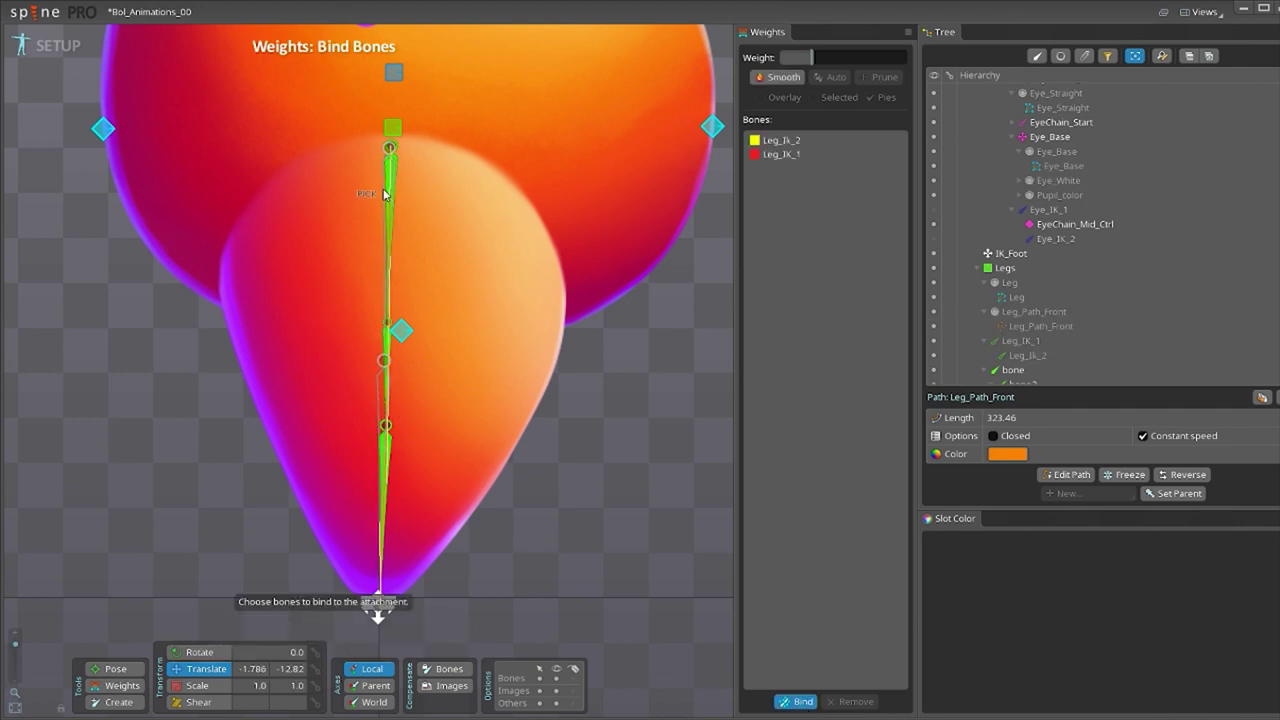
- Weight the lower vertices of Leg_Path_Front, near the foot, to Leg_IK_1
{"action": "left_click", "coordinate": [777, 142]}
{"action": "left_click", "coordinate": [115, 687]}
{"action": "left_click", "coordinate": [781, 154]}
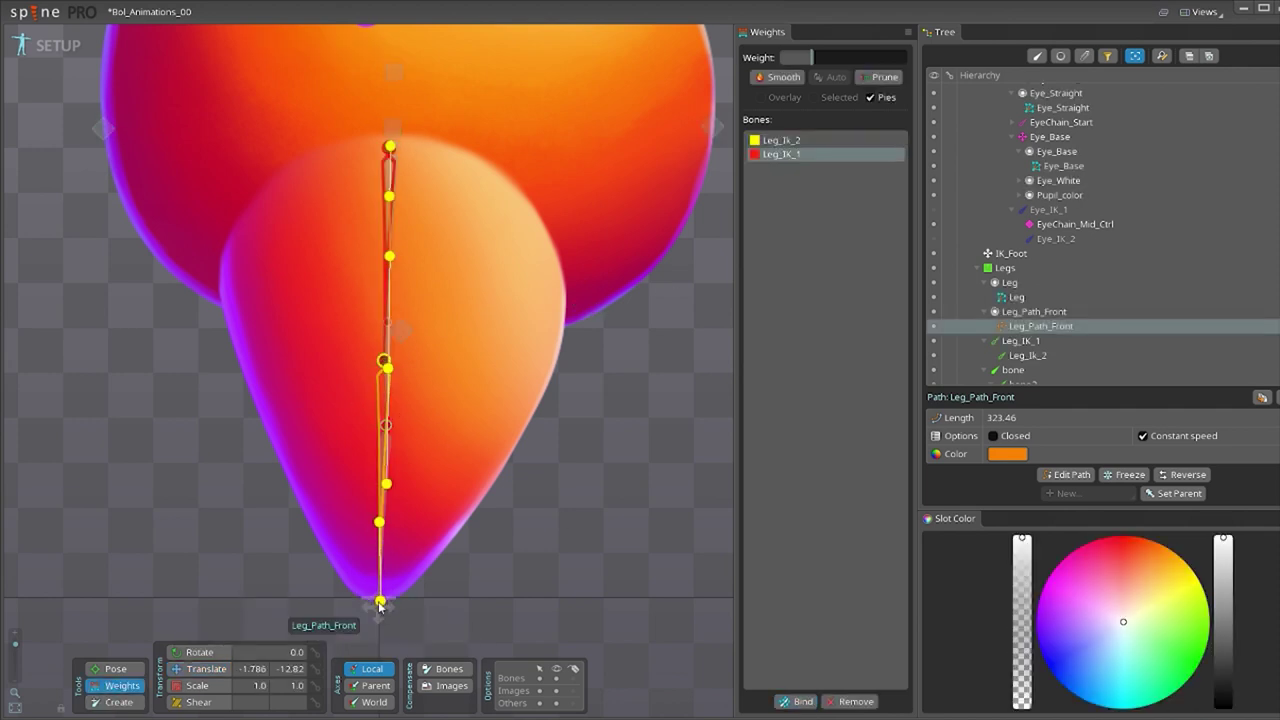
{"action": "left_click_drag", "start_coordinate": [379, 600], "coordinate": [388, 487]}
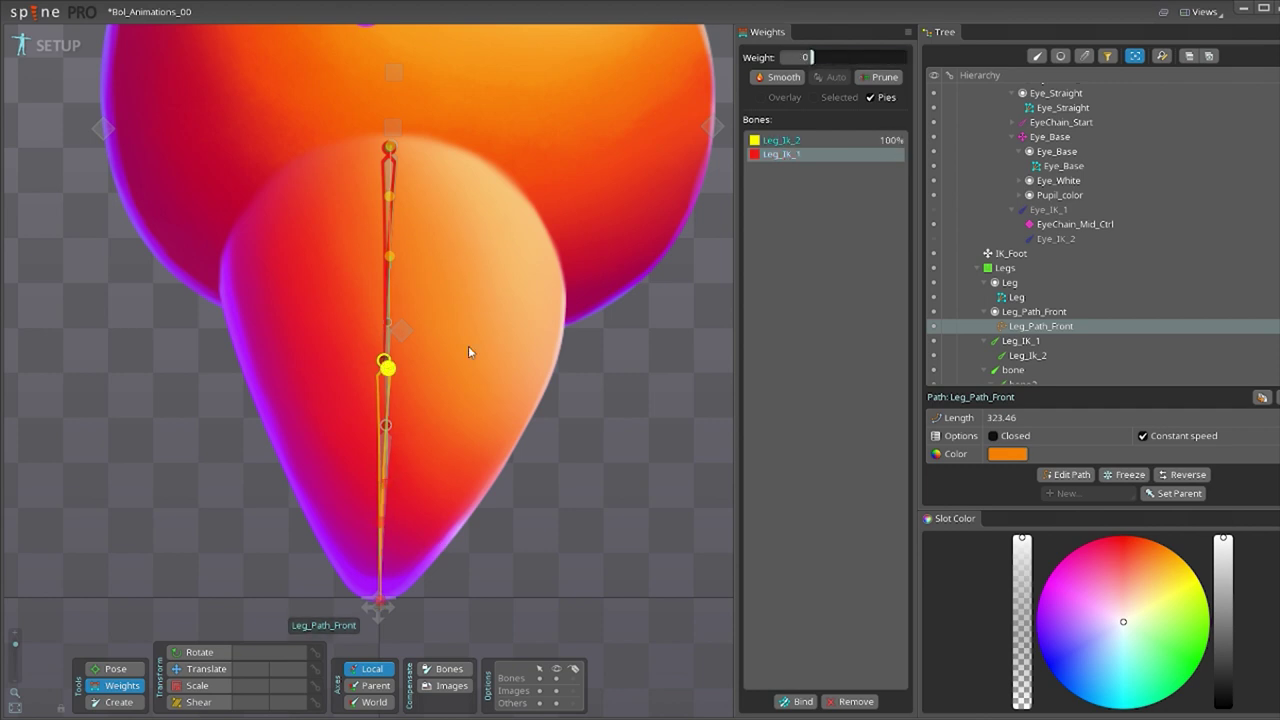
- Try moving the IK_Foot bone to test the path weights, and undo the move
{"action": "left_click", "coordinate": [613, 285]}
{"action": "key", "text": "space"}
{"action": "left_click_drag", "start_coordinate": [379, 606], "coordinate": [430, 555]}
{"action": "key", "text": "ctrl+z"}
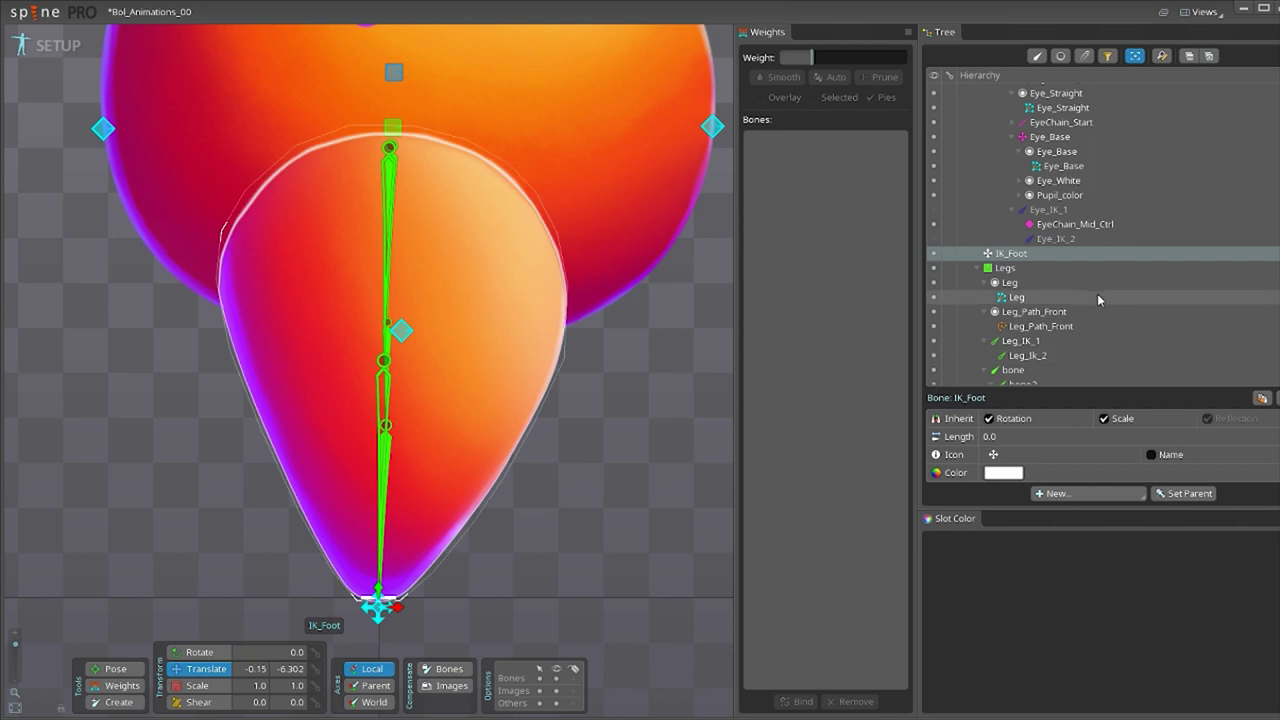
- Set the Leg_IK_1 weight of the three upper Leg_Path_Front vertices to 100
{"action": "left_click", "coordinate": [1042, 326]}
{"action": "key", "text": "w"}
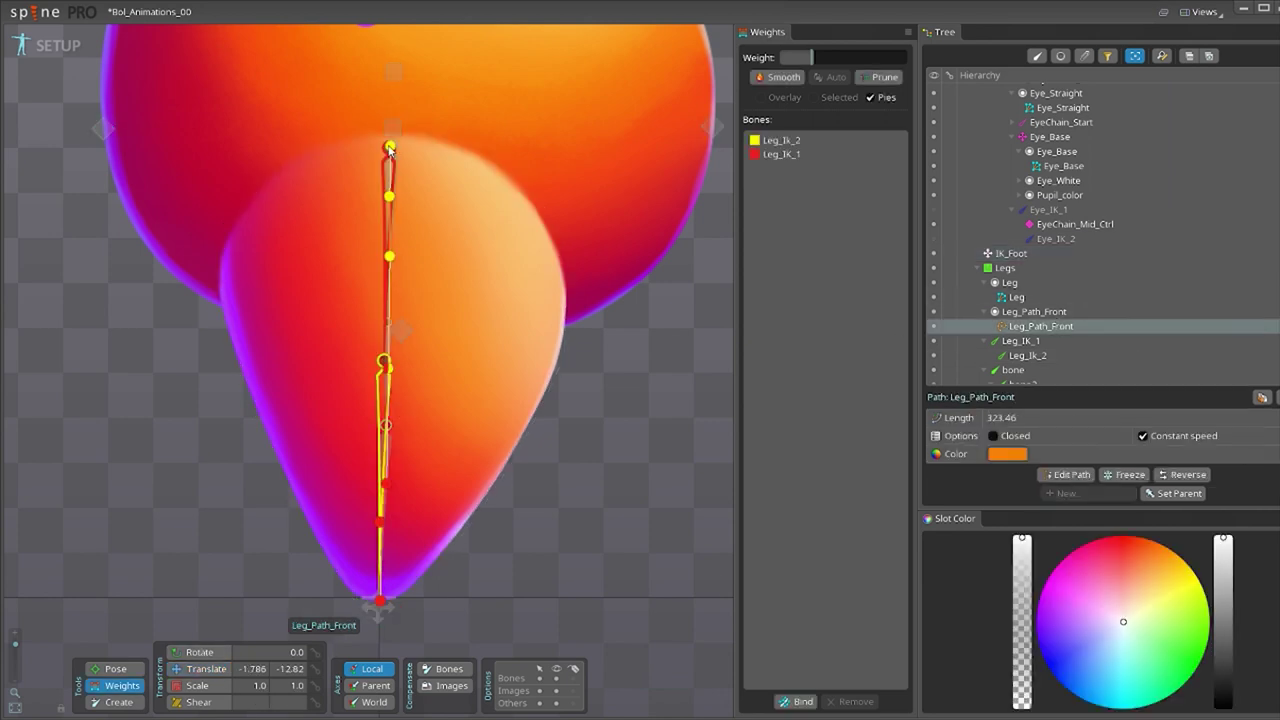
{"action": "left_click", "coordinate": [390, 147]}
{"action": "left_click", "coordinate": [775, 157]}
{"action": "left_click_drag", "start_coordinate": [520, 260], "coordinate": [500, 100]}
{"action": "left_click", "coordinate": [389, 197]}
{"action": "left_click_drag", "start_coordinate": [455, 240], "coordinate": [462, 80]}
{"action": "left_click_drag", "start_coordinate": [389, 257], "coordinate": [466, 60]}
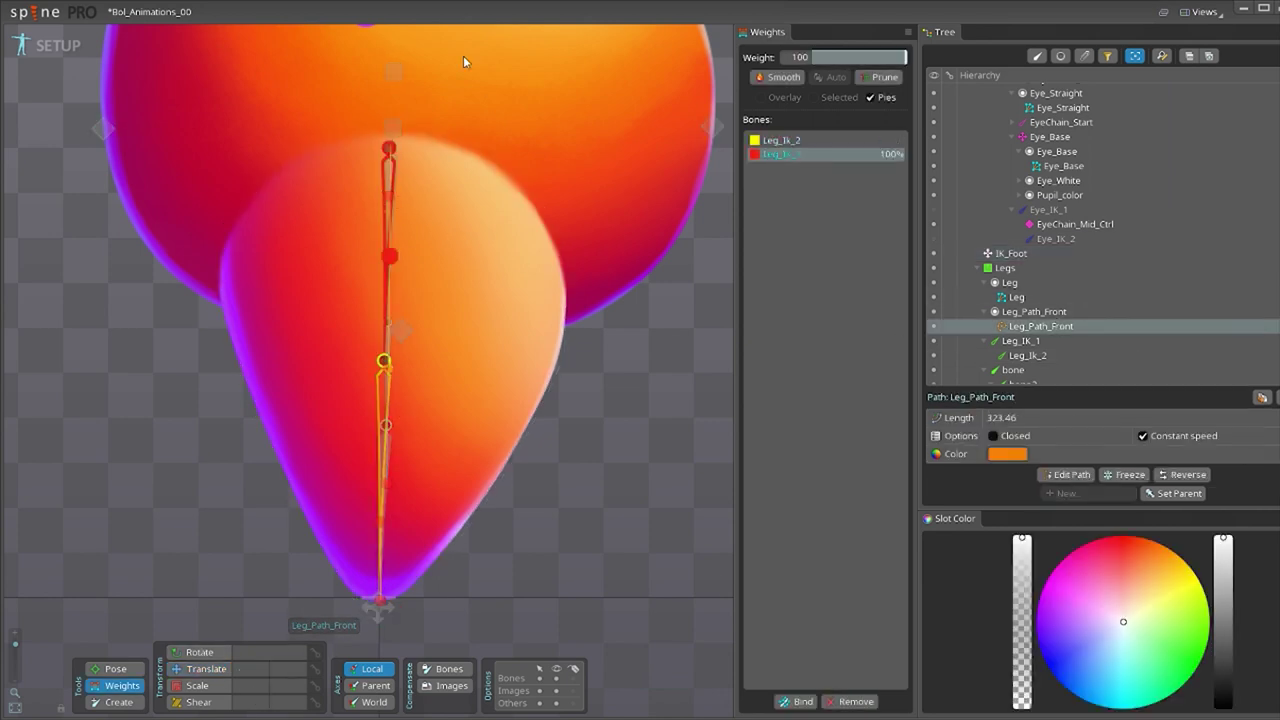
- Bind IK_Foot to the Leg_Path_Front path and set its weight to 100 on the lowest path vertex
{"action": "left_click", "coordinate": [384, 392]}
{"action": "left_click", "coordinate": [379, 522]}
{"action": "left_click_drag", "start_coordinate": [455, 352], "coordinate": [460, 384]}
{"action": "key", "text": "v"}
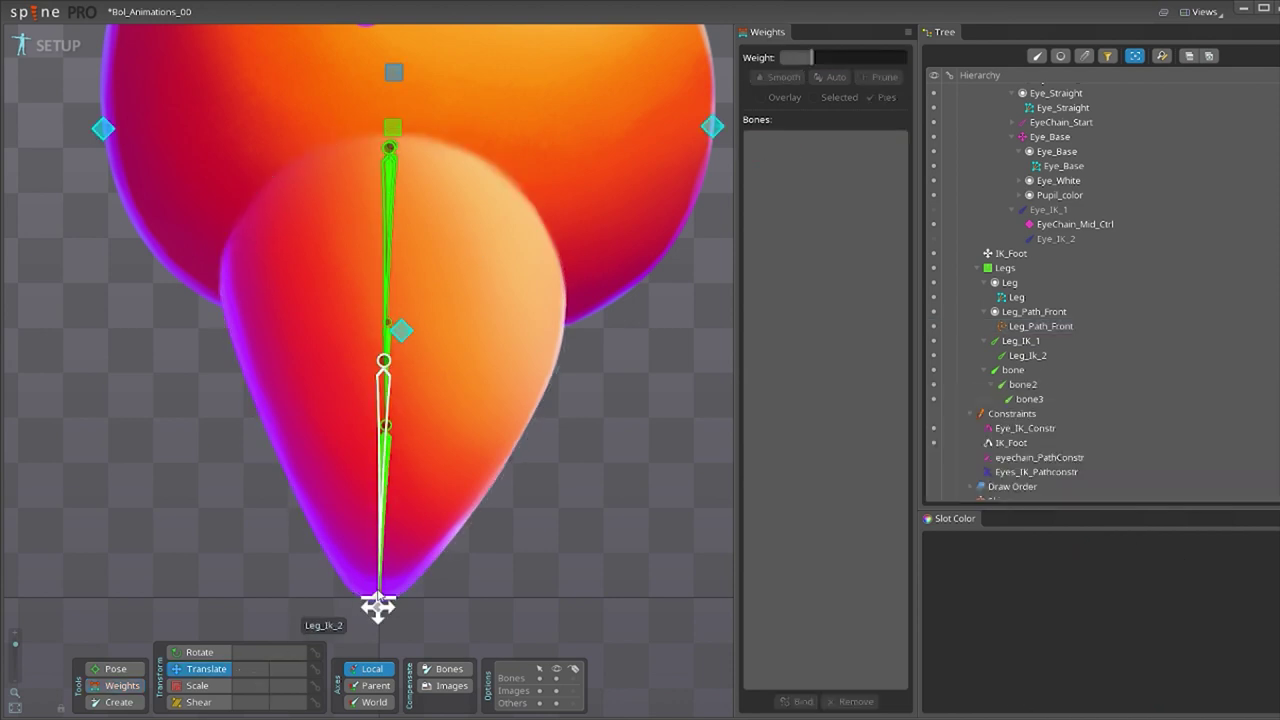
{"action": "left_click", "coordinate": [797, 701]}
{"action": "left_click", "coordinate": [378, 606]}
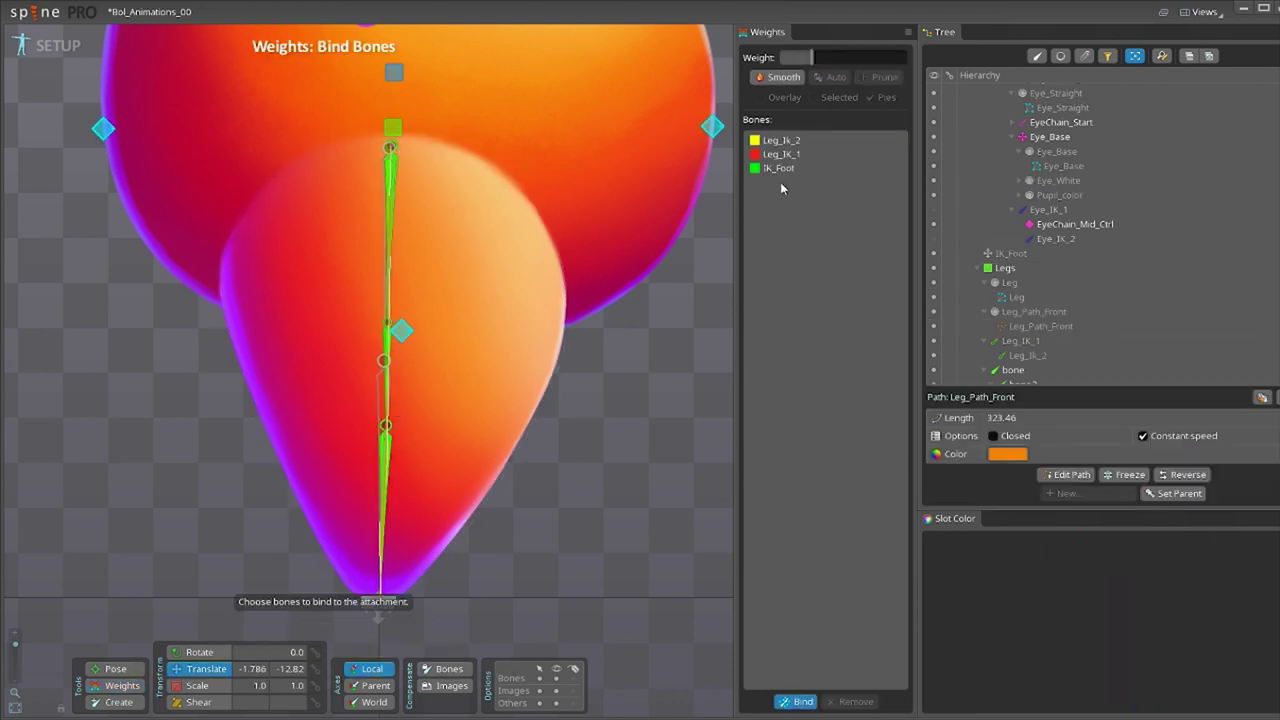
{"action": "left_click", "coordinate": [775, 167]}
{"action": "left_click_drag", "start_coordinate": [650, 300], "coordinate": [632, 151]}
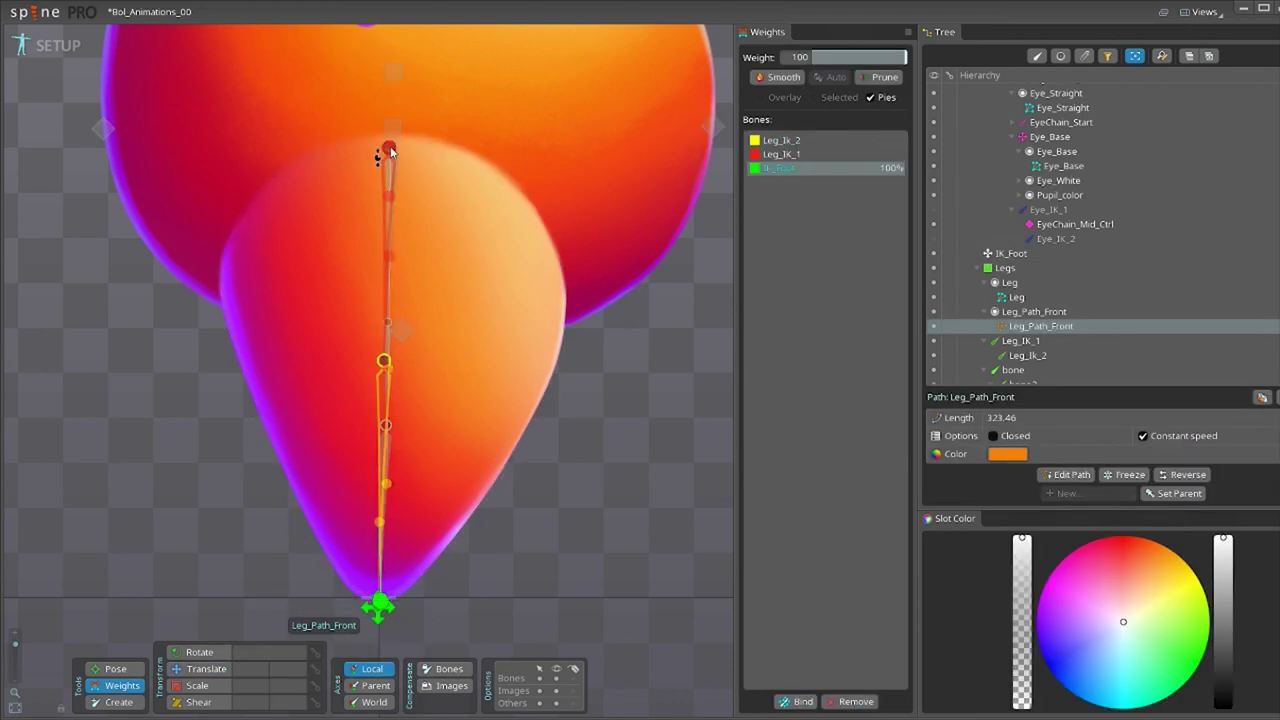
- Move IK_Foot to bend the leg, and set the Leg_IK_1 weight of the path handle just below the knee to about 50
{"action": "key", "text": "v"}
{"action": "left_click_drag", "start_coordinate": [380, 606], "coordinate": [506, 511]}
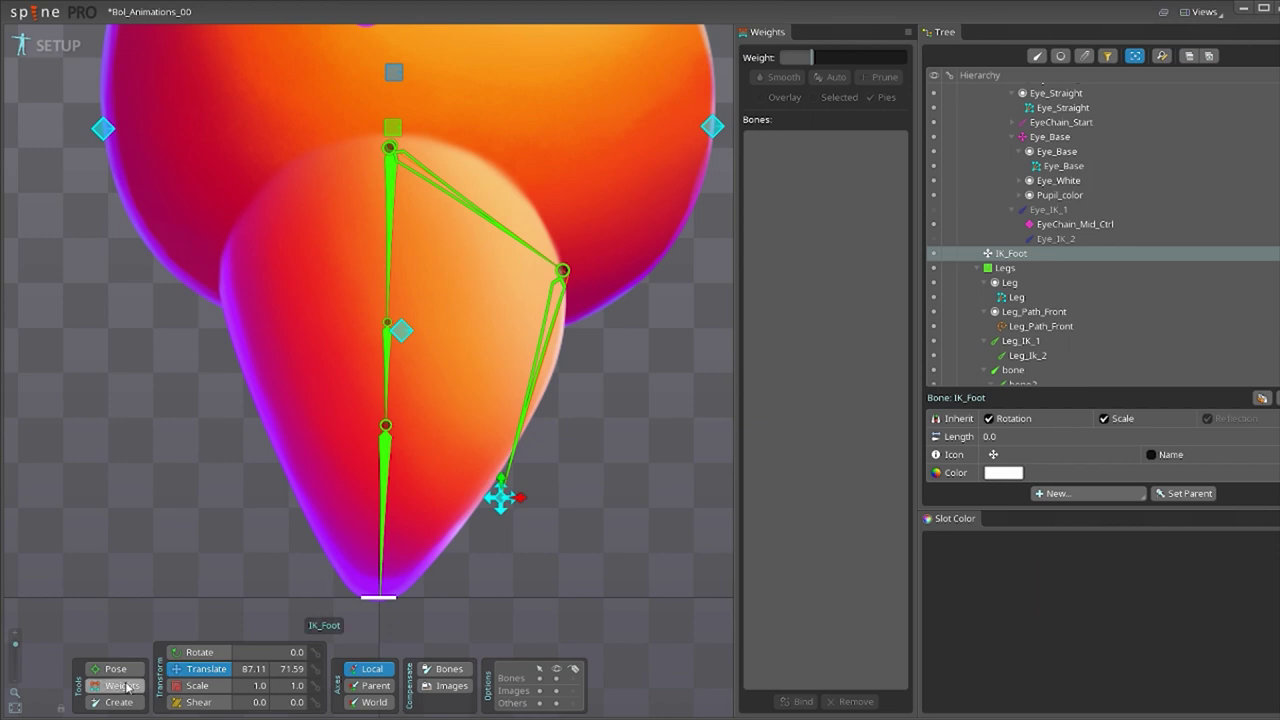
{"action": "left_click", "coordinate": [545, 360]}
{"action": "key", "text": "w"}
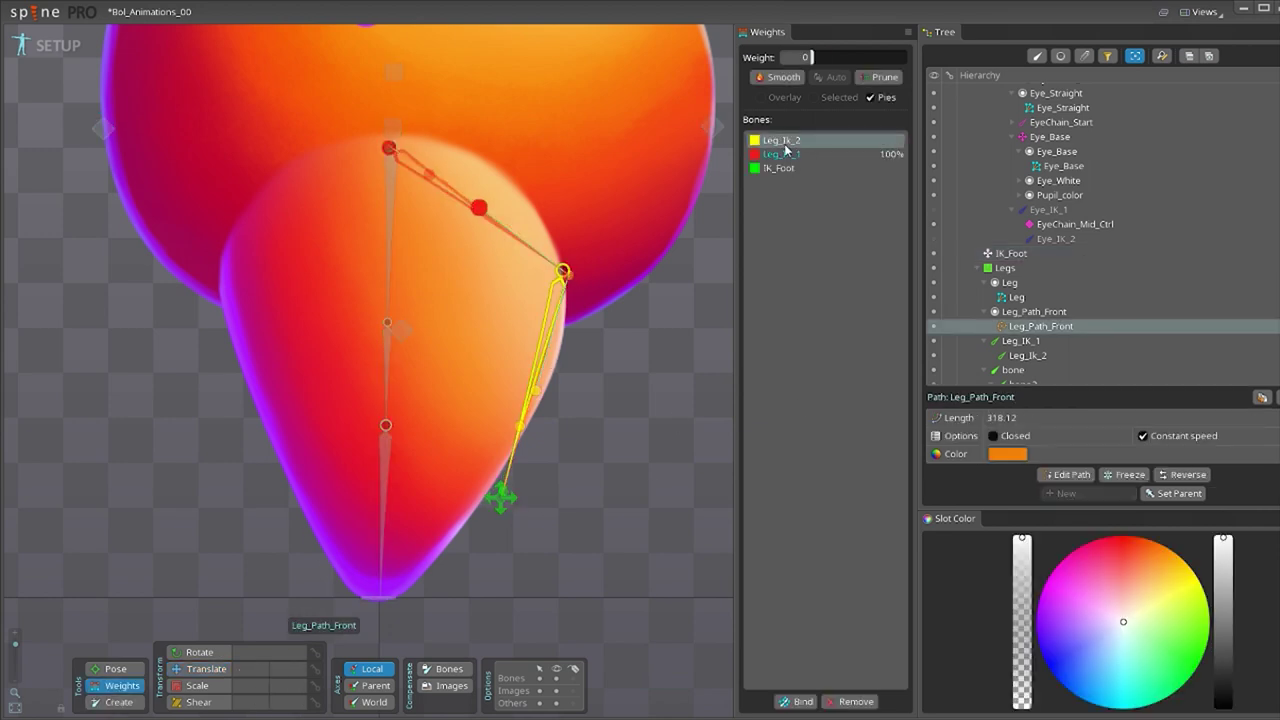
{"action": "left_click", "coordinate": [536, 390]}
{"action": "left_click", "coordinate": [782, 154]}
{"action": "left_click_drag", "start_coordinate": [814, 57], "coordinate": [838, 57]}
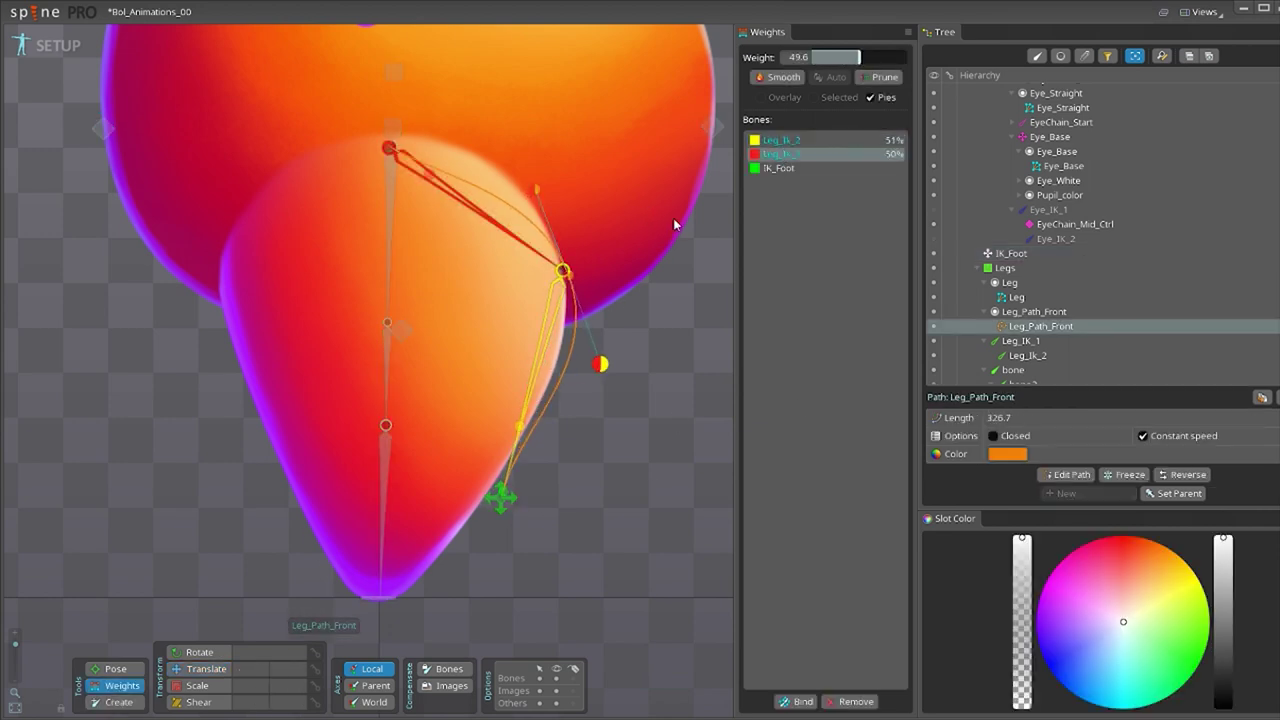
- Move IK_Foot back to the tip of the leg so the leg bones are straight
{"action": "key", "text": "space"}
{"action": "key", "text": "space"}
{"action": "left_click_drag", "start_coordinate": [501, 500], "coordinate": [381, 603]}
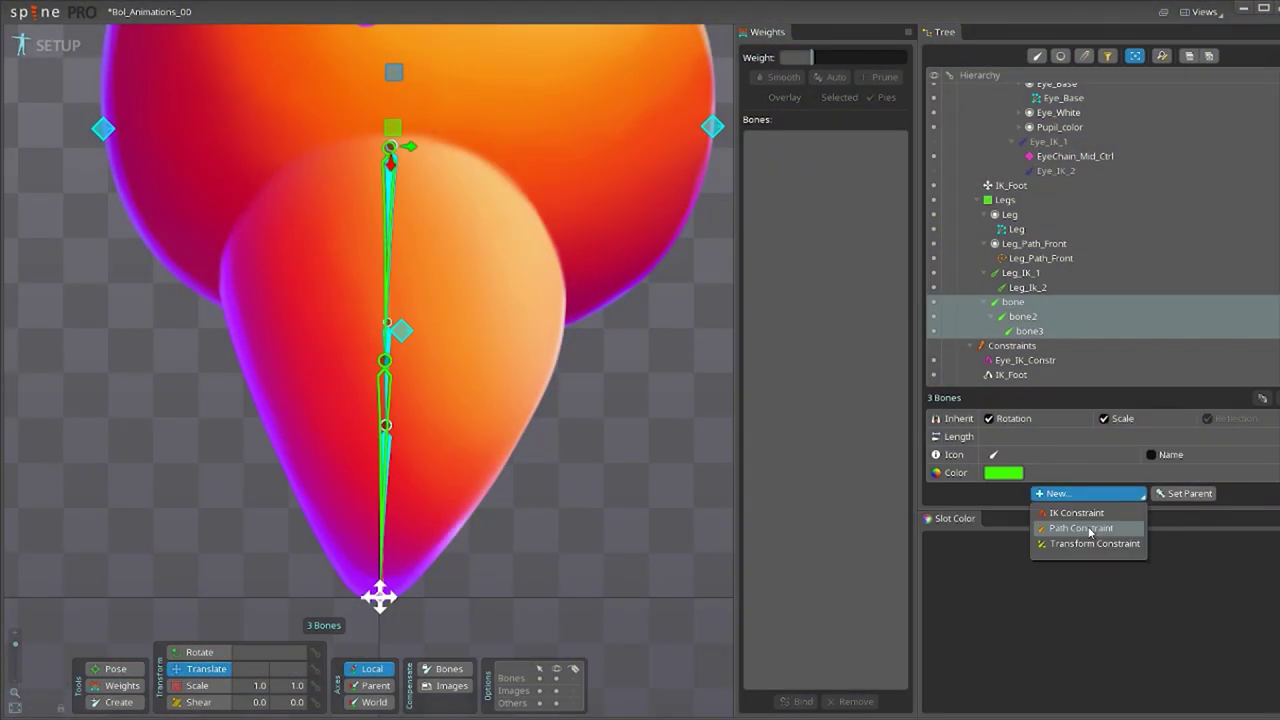
- Create the path constraint Leg_Front_PathConstr for bone, bone2 and bone3 on Leg_Path_Front, with spacing 33 and Chain Scale rotation
{"action": "left_click", "coordinate": [1088, 528]}
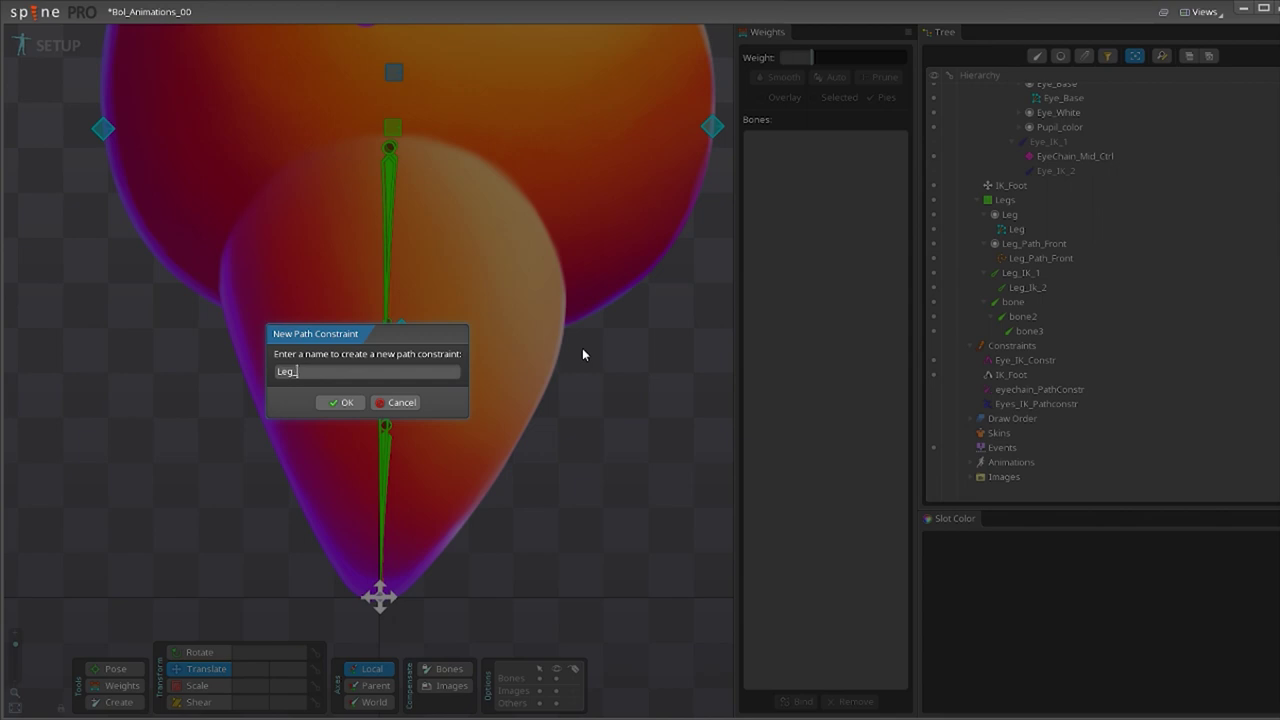
{"action": "type", "text": "Leg_Front_PathConstr"}
{"action": "left_click", "coordinate": [342, 402]}
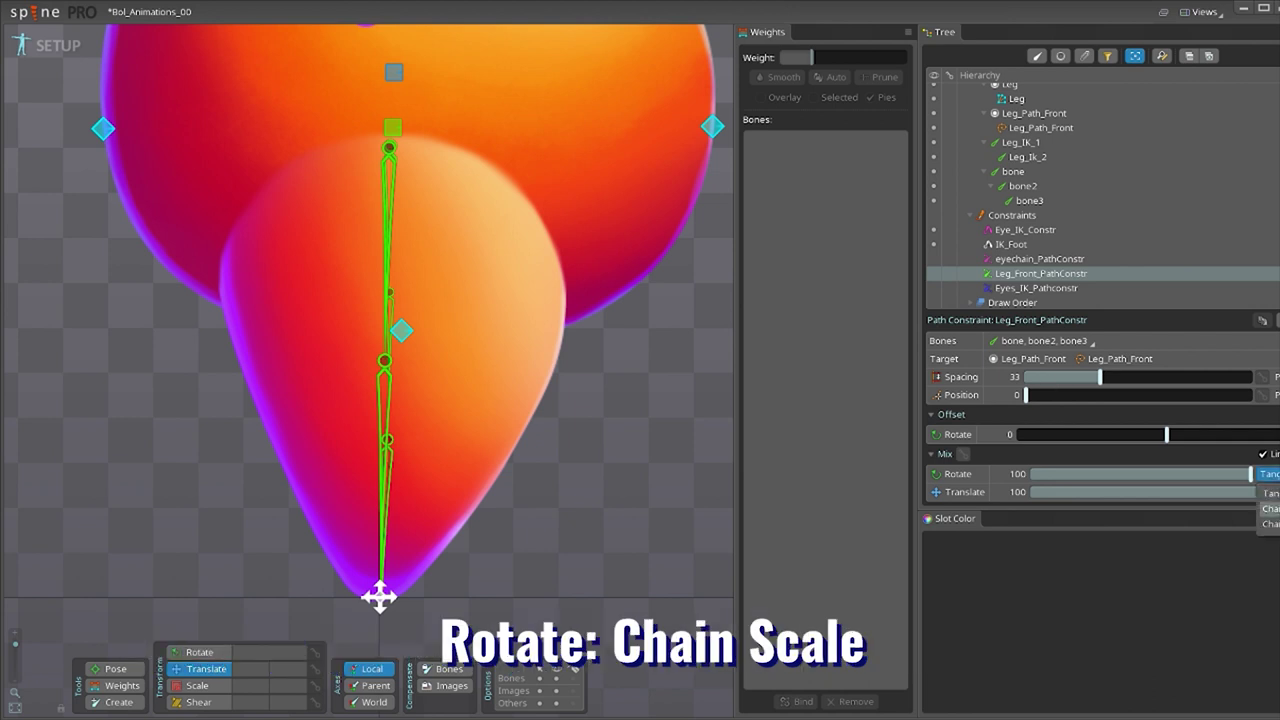
{"action": "left_click", "coordinate": [604, 462]}
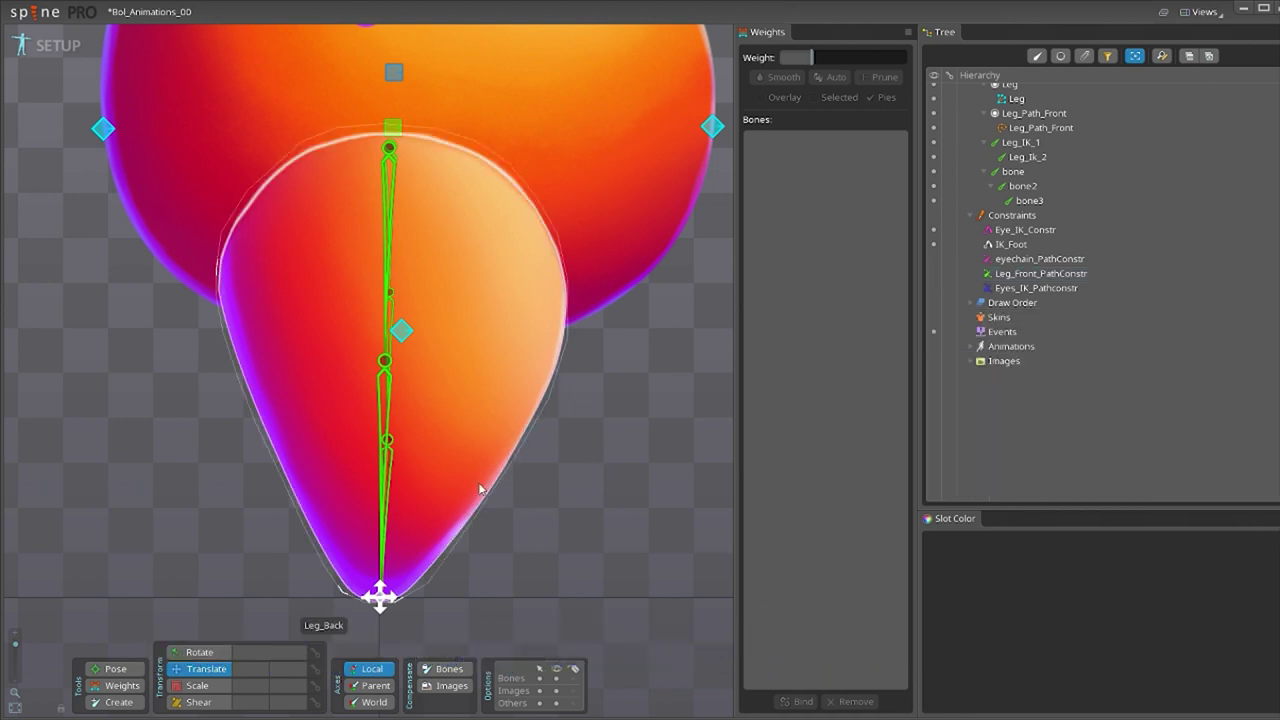
- Try moving the root and IK_Foot bones to test the leg's path constraint, and undo the moves
{"action": "left_click", "coordinate": [379, 597]}
{"action": "left_click_drag", "start_coordinate": [380, 598], "coordinate": [452, 557]}
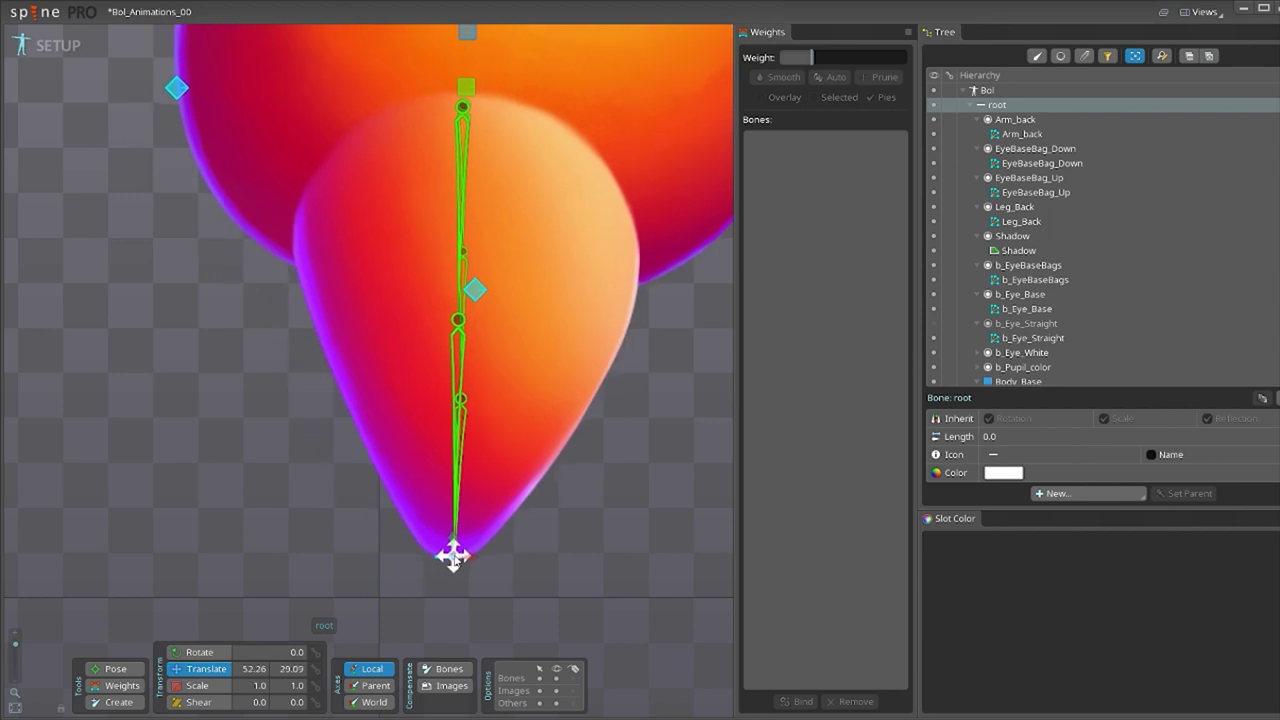
{"action": "key", "text": "ctrl+z"}
{"action": "key", "text": "ctrl+z"}
{"action": "left_click", "coordinate": [381, 597]}
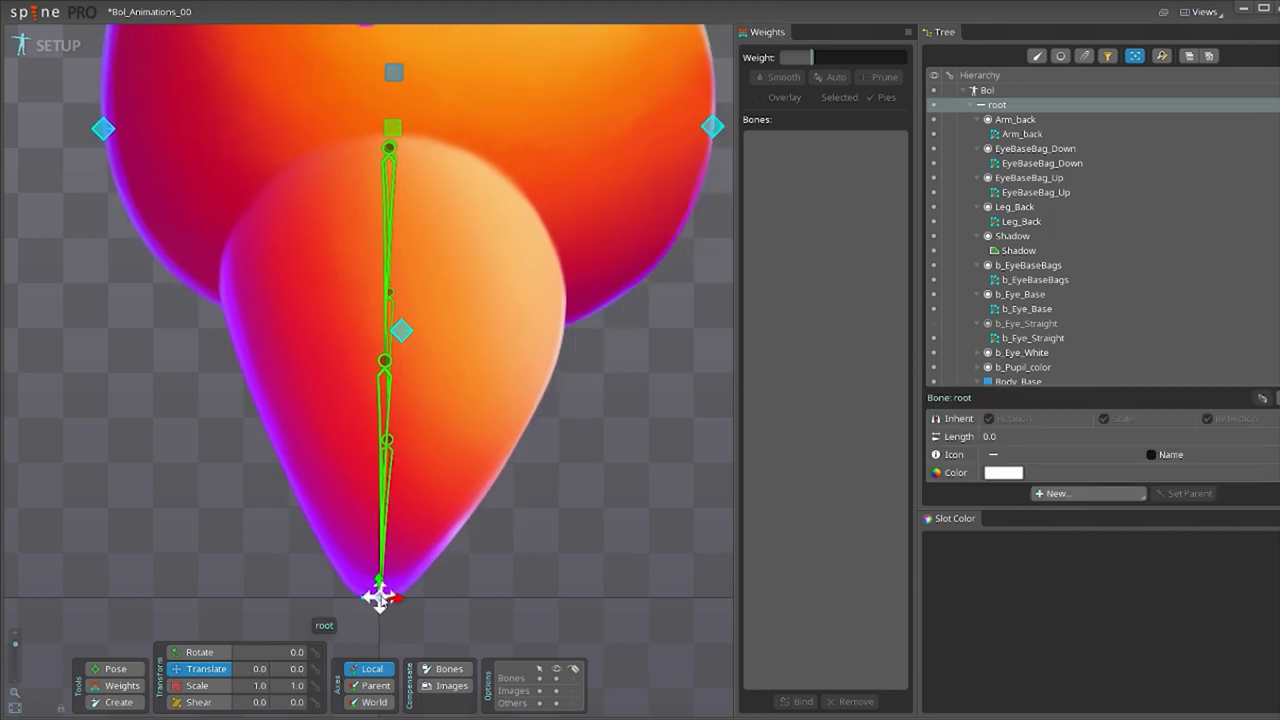
{"action": "left_click_drag", "start_coordinate": [380, 598], "coordinate": [578, 350]}
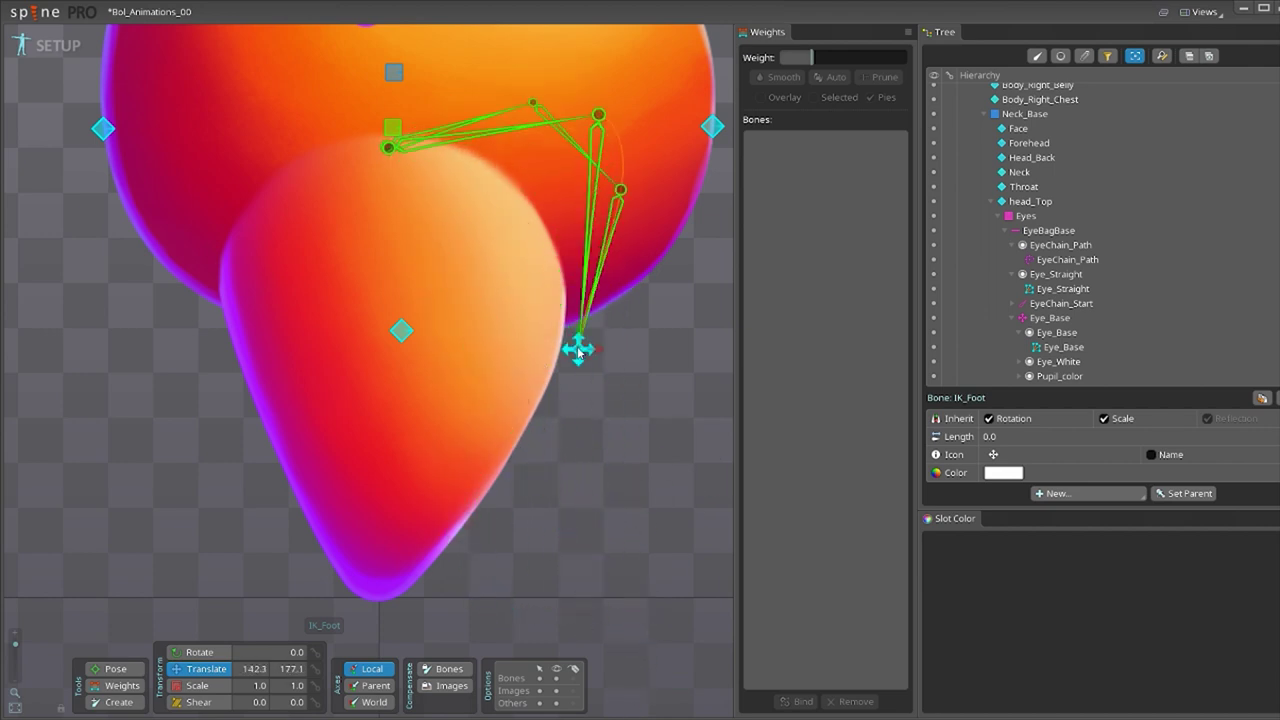
{"action": "key", "text": "ctrl+z"}
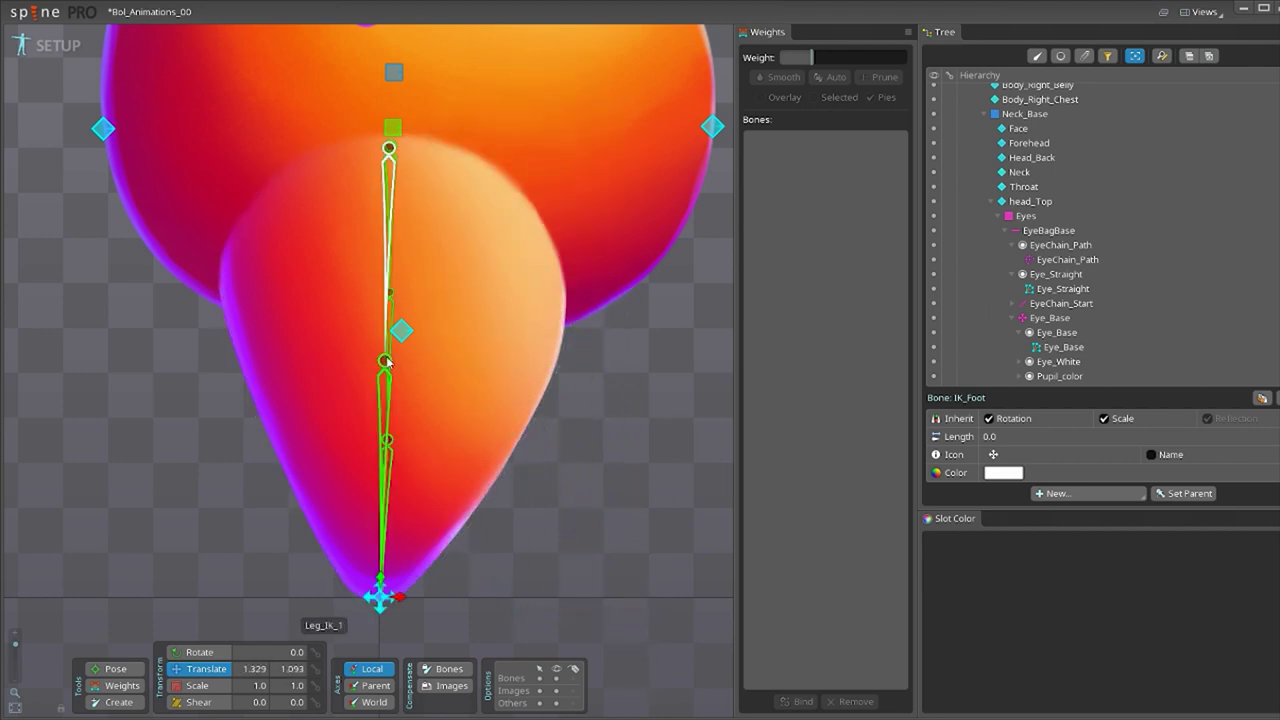
- Create the path constraint Leg_front_IK_PathConstr for Leg_IK_1 and Leg_Ik_2, targeting Leg_Path_Front
{"action": "left_click", "coordinate": [389, 210]}
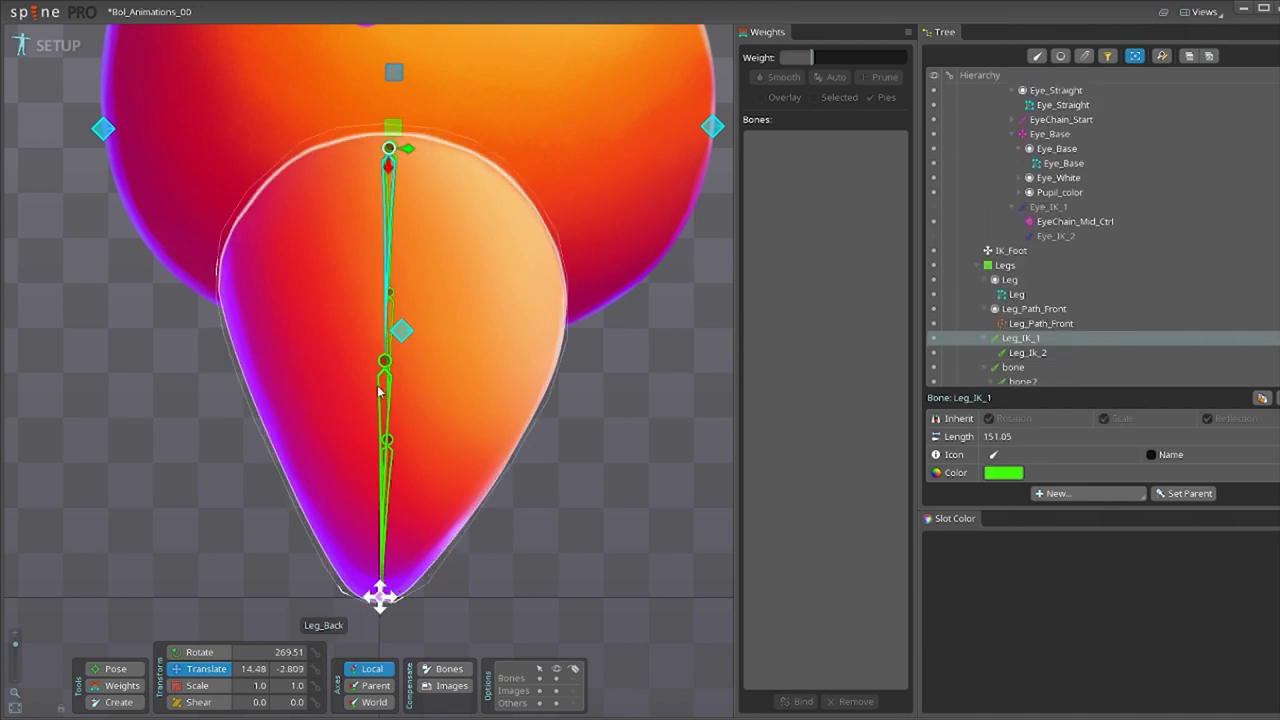
{"action": "left_click", "coordinate": [385, 393], "text": "ctrl"}
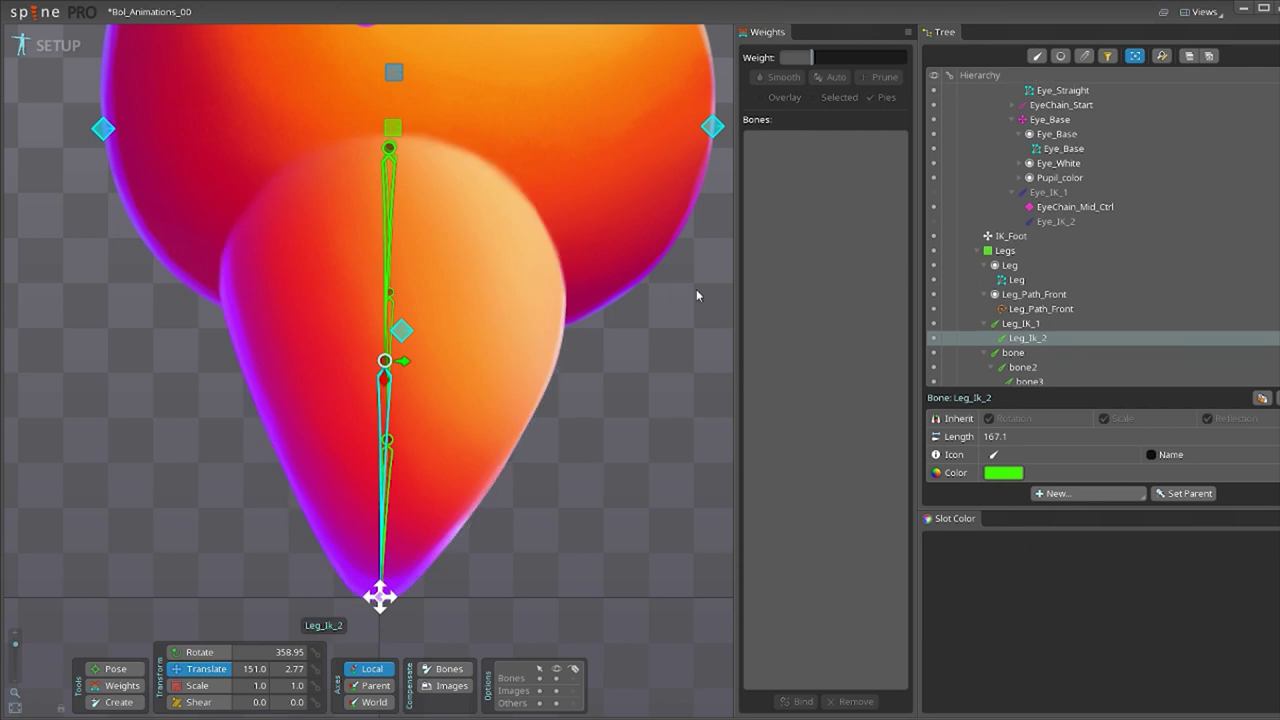
{"action": "left_click", "coordinate": [1043, 494]}
{"action": "left_click", "coordinate": [1015, 525]}
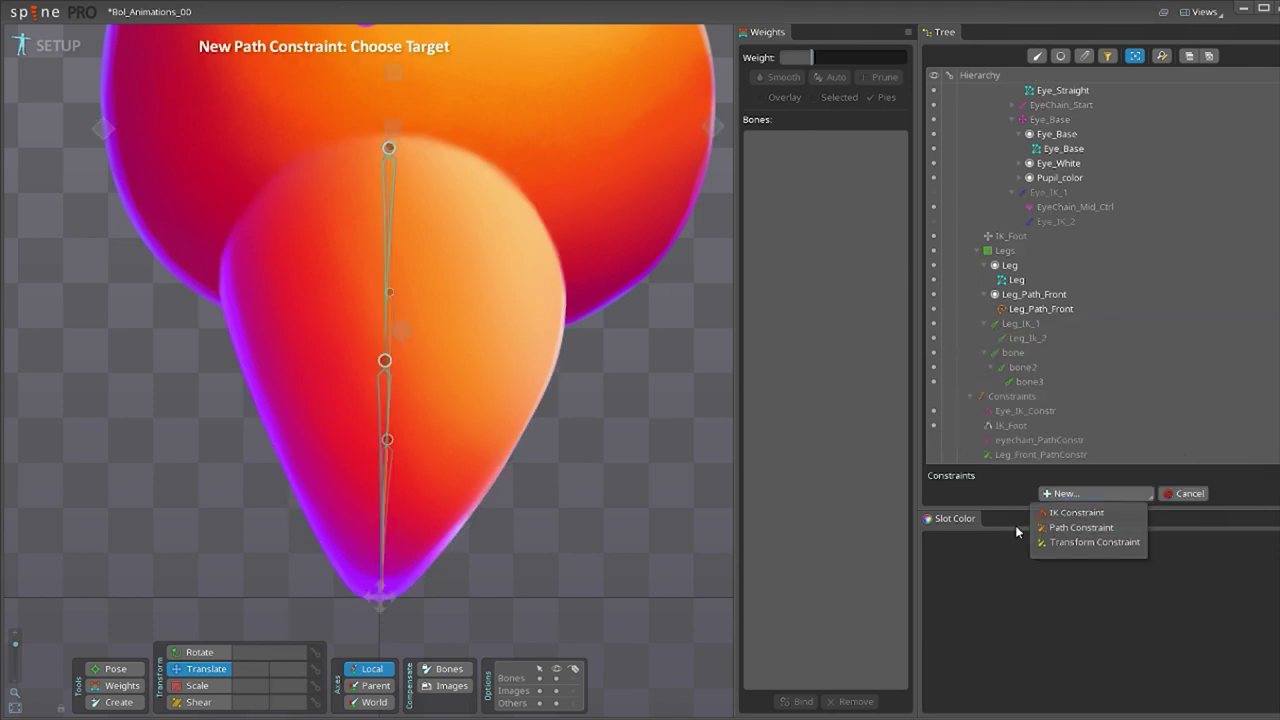
{"action": "left_click", "coordinate": [389, 334]}
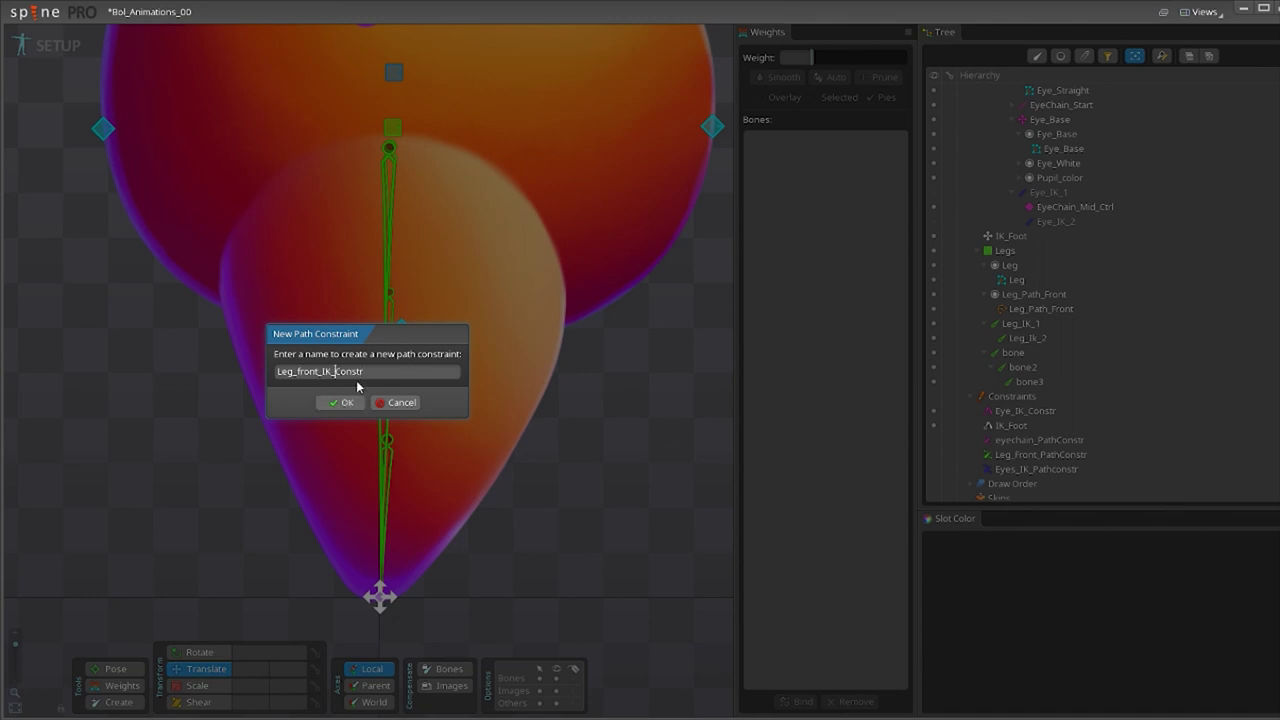
{"action": "type", "text": "Path"}
{"action": "key", "text": "Return"}
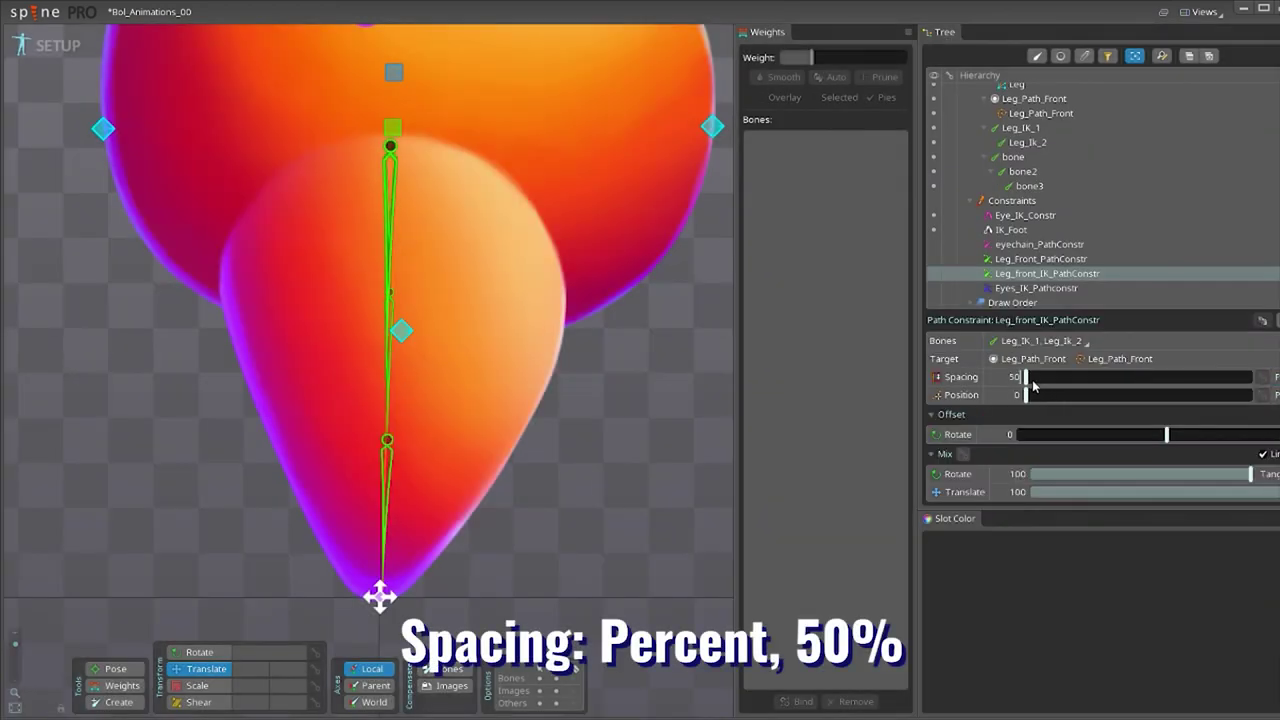
- Set Leg_front_IK_PathConstr to 50 percent spacing and Chain Scale rotation
{"action": "left_click", "coordinate": [1274, 478]}
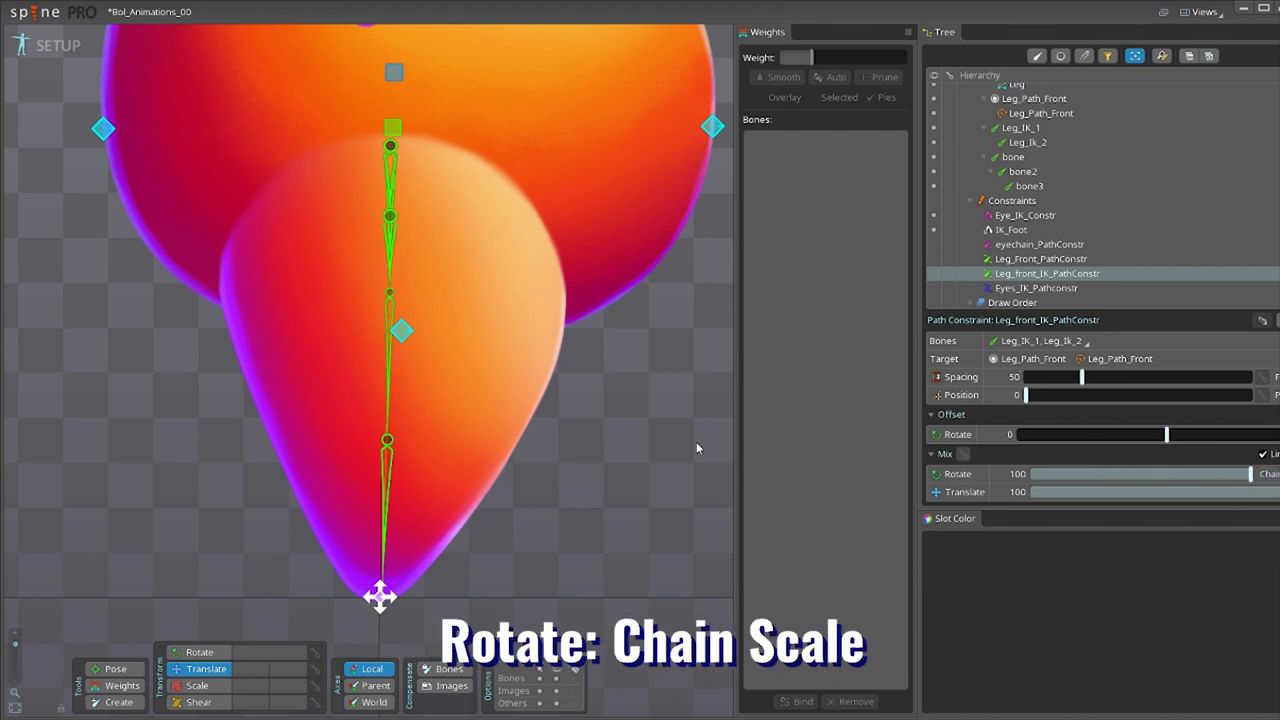
{"action": "left_click", "coordinate": [579, 453]}
{"action": "left_click", "coordinate": [380, 597]}
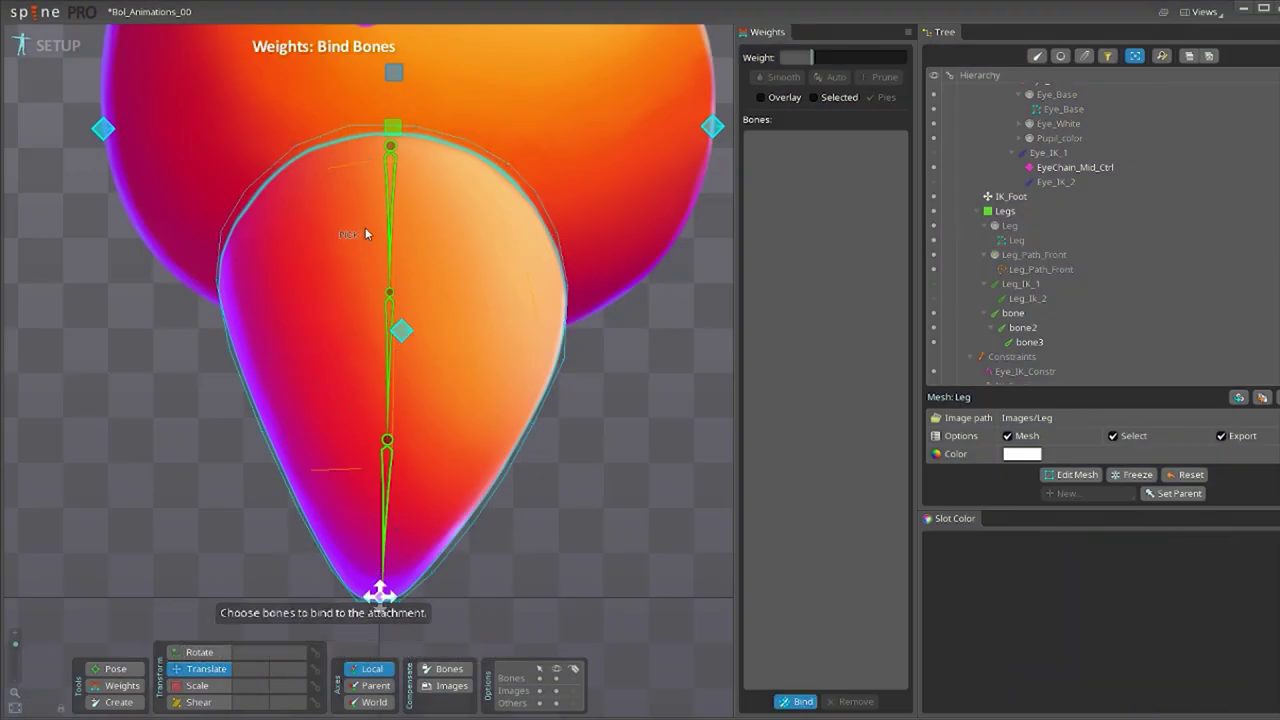
- Bind the Leg mesh to bone, bone2 and bone3, and save the project
{"action": "left_click", "coordinate": [389, 357]}
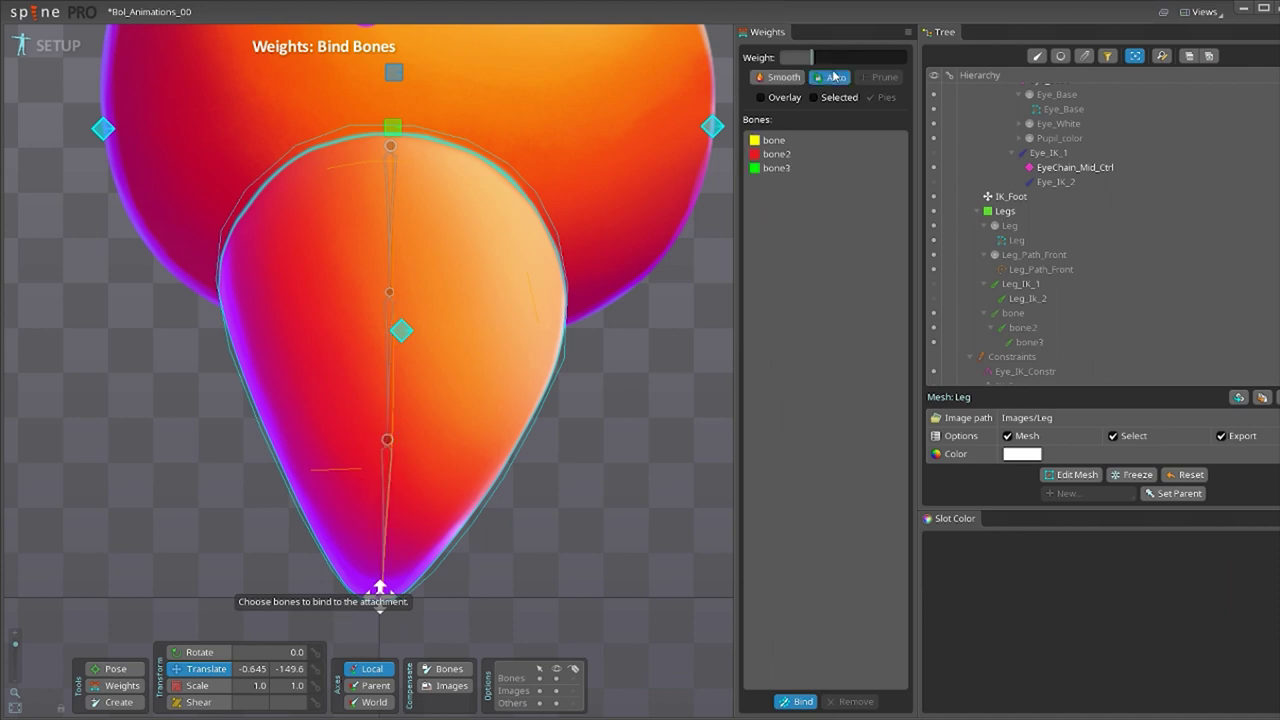
{"action": "key", "text": "Escape"}
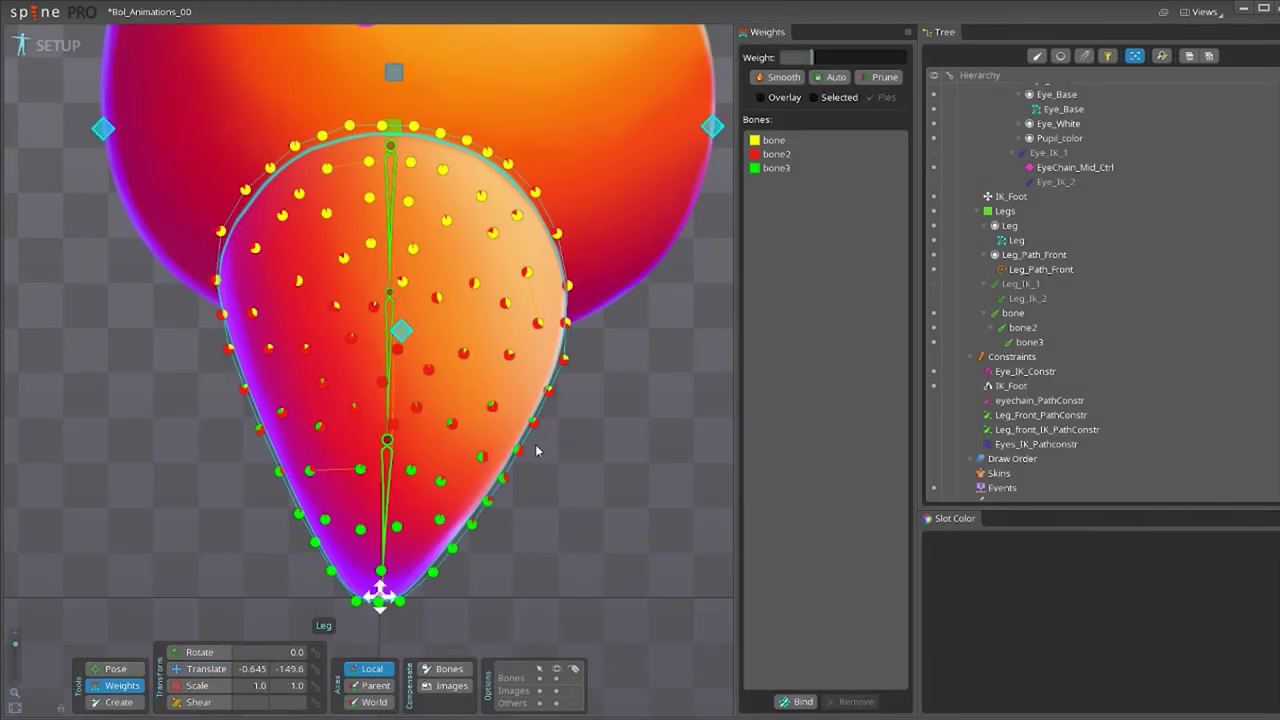
{"action": "key", "text": "ctrl+s"}
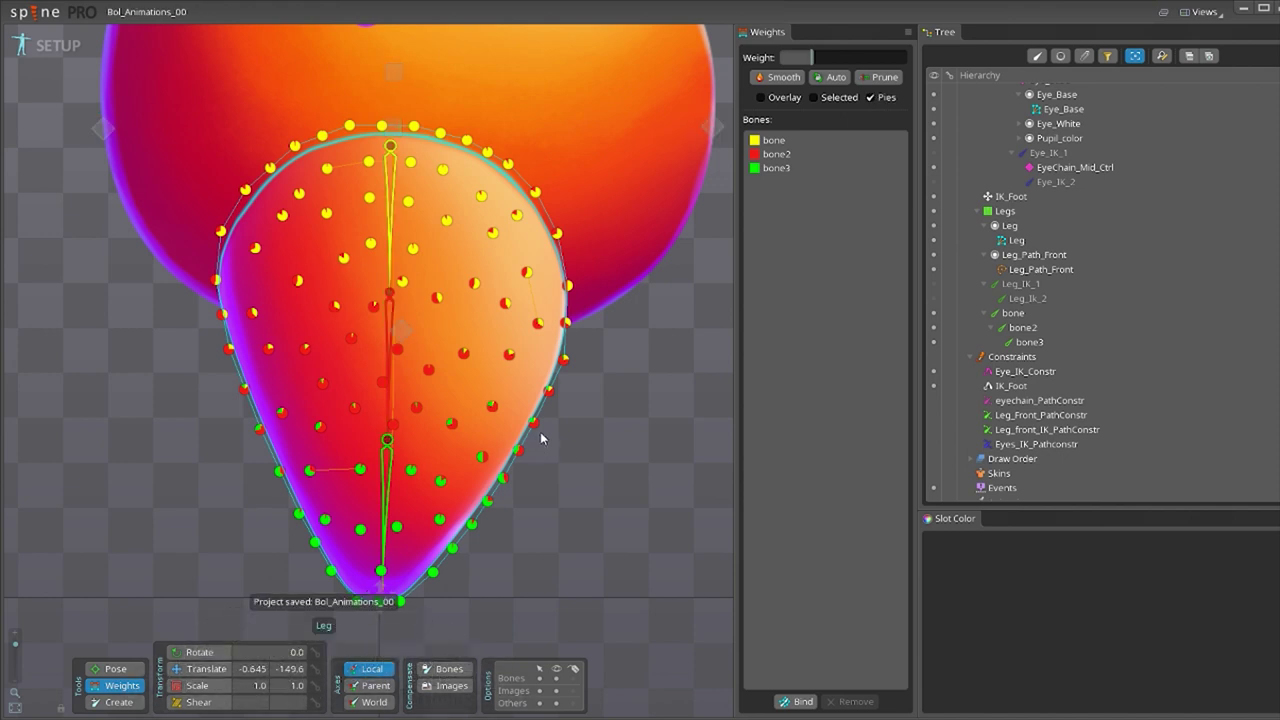
- Test the deformation of the bound Leg mesh by moving the IK_Foot bone up and away from the body
{"action": "key", "text": "Escape"}
{"action": "key", "text": "Escape"}
{"action": "scroll", "coordinate": [385, 601], "scroll_direction": "down", "scroll_amount": 1}
{"action": "left_click_drag", "start_coordinate": [385, 601], "coordinate": [594, 434]}
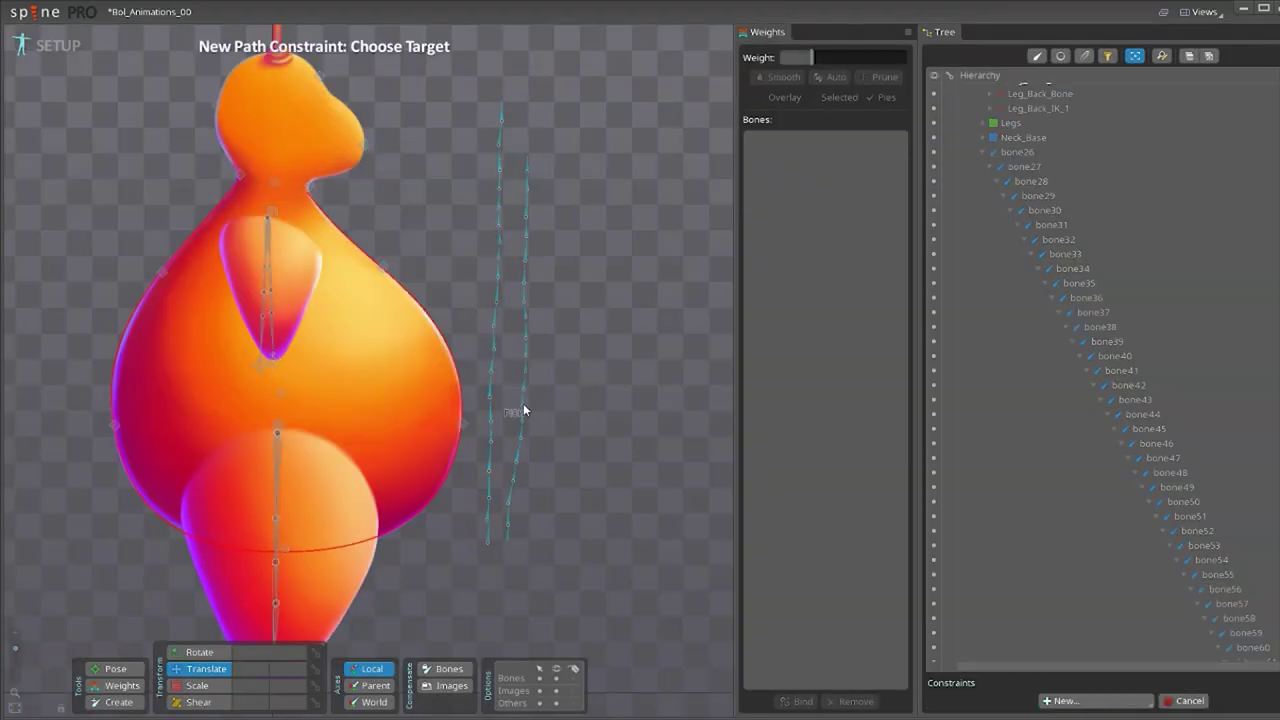
- Create the path constraint Body_Path_Constr for the bone chain starting at bone26, targeting Body_Path, with spacing 2.5
{"action": "type", "text": "_Constr"}
{"action": "key", "text": "Return"}
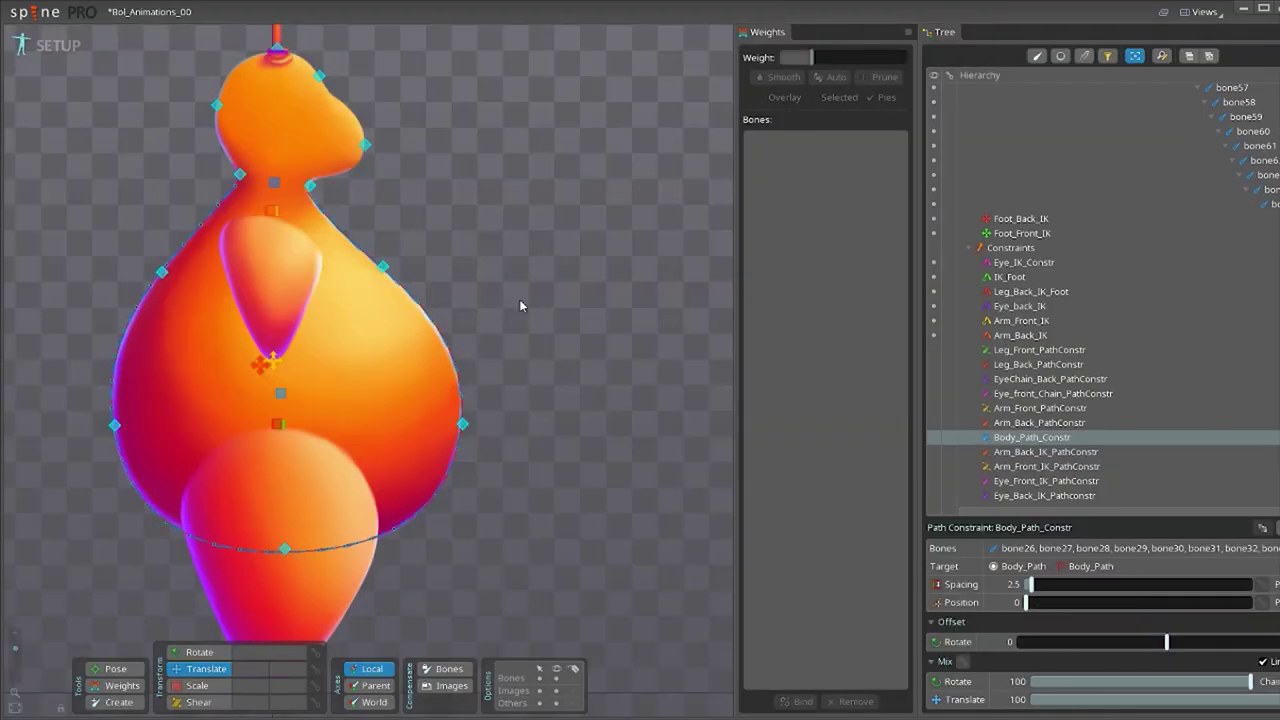
{"action": "key", "text": "space"}
{"action": "scroll", "coordinate": [400, 265], "scroll_direction": "up", "scroll_amount": 4}
{"action": "left_click", "coordinate": [464, 392]}
{"action": "left_click", "coordinate": [394, 334]}
{"action": "key", "text": "space"}
{"action": "key", "text": "space"}
{"action": "scroll", "coordinate": [560, 358], "scroll_direction": "down", "scroll_amount": 3}
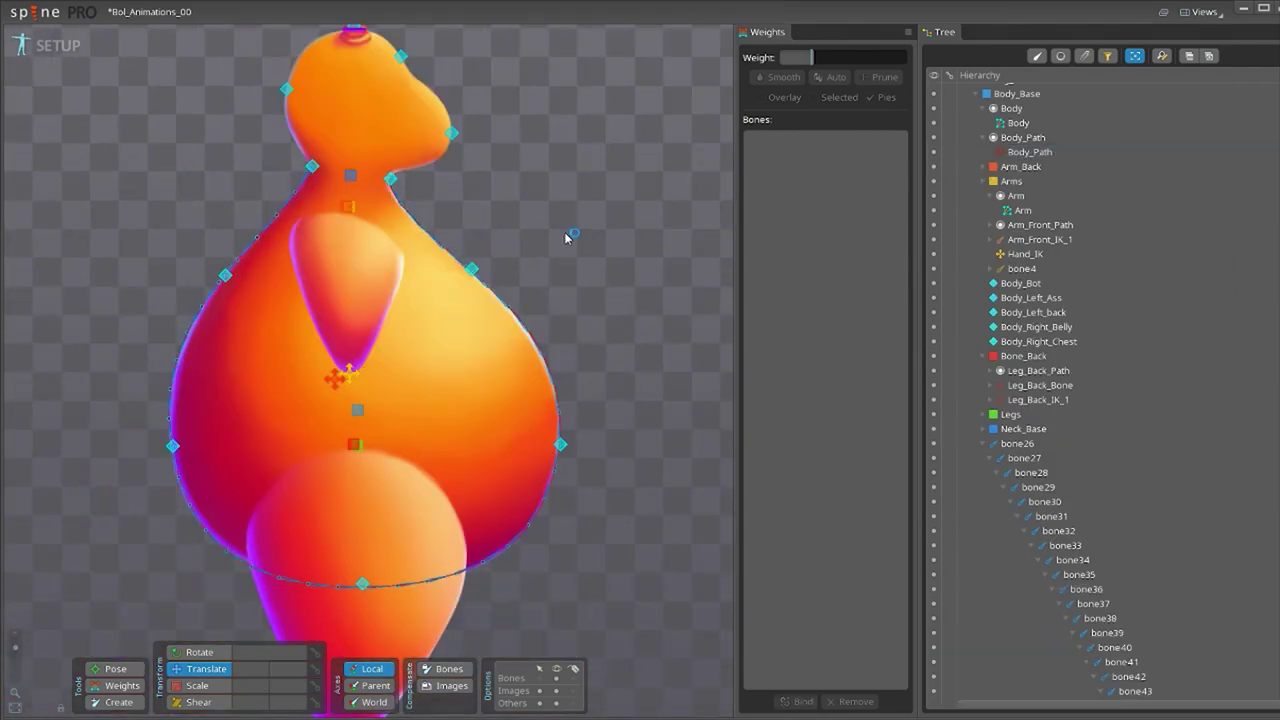
- Try to bind the Body mesh to head_Top and the bone chain starting at bone26, and undo the binding
{"action": "left_click", "coordinate": [477, 314]}
{"action": "key", "text": "ctrl+b"}
{"action": "scroll", "coordinate": [567, 300], "scroll_direction": "down", "scroll_amount": 2}
{"action": "left_click", "coordinate": [380, 146]}
{"action": "scroll", "coordinate": [1019, 254], "scroll_direction": "down", "scroll_amount": 4}
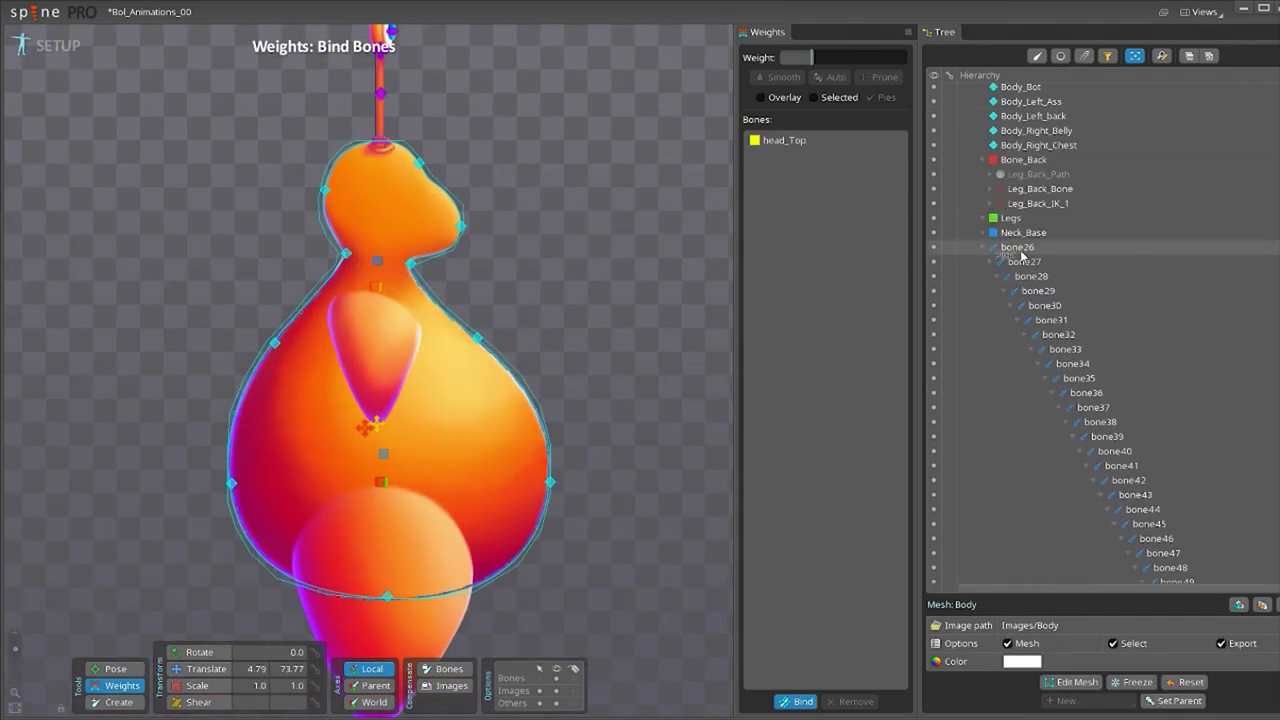
{"action": "left_click_drag", "start_coordinate": [1018, 250], "coordinate": [1244, 552]}
{"action": "scroll", "coordinate": [1114, 466], "scroll_direction": "down", "scroll_amount": 3}
{"action": "scroll", "coordinate": [1244, 552], "scroll_direction": "down", "scroll_amount": 2}
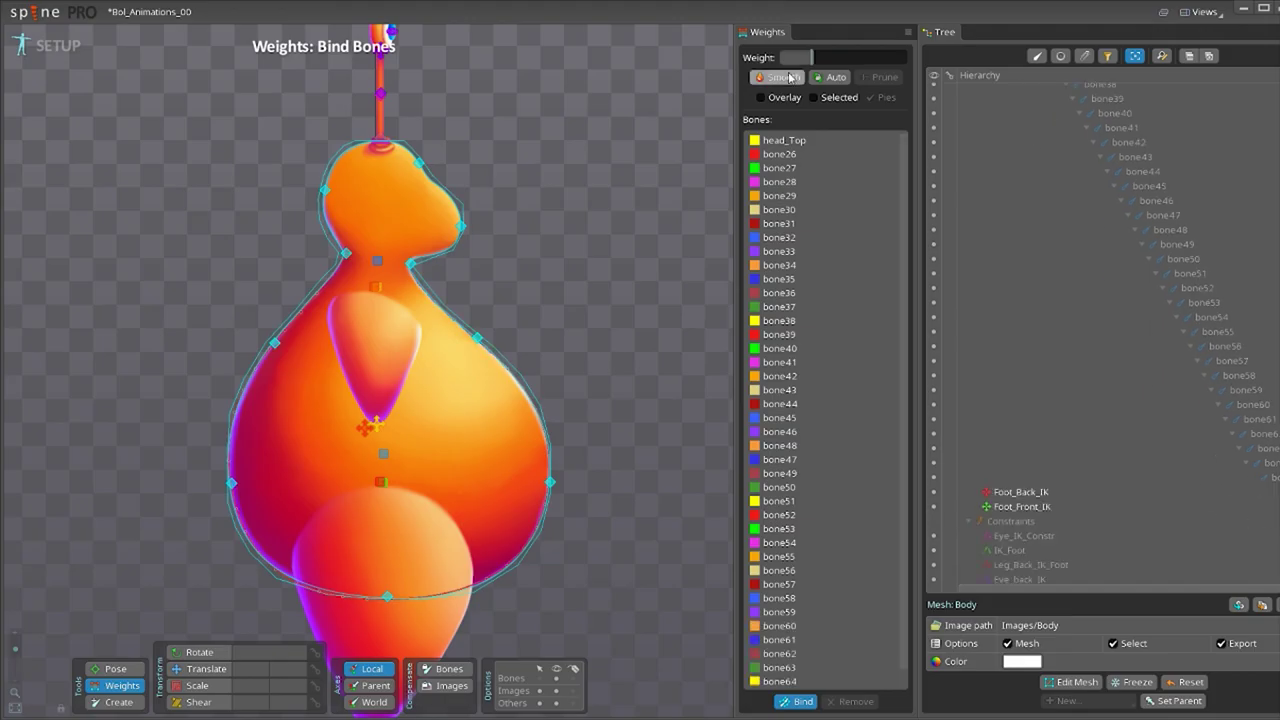
{"action": "key", "text": "space"}
{"action": "scroll", "coordinate": [562, 300], "scroll_direction": "up", "scroll_amount": 1}
{"action": "key", "text": "ctrl+z"}
{"action": "key", "text": "ctrl+z"}
{"action": "key", "text": "ctrl+z"}
- Bind the Body mesh to the bones bone26 through bone65 only
{"action": "scroll", "coordinate": [562, 300], "scroll_direction": "down", "scroll_amount": 1}
{"action": "key", "text": "ctrl+b"}
{"action": "scroll", "coordinate": [1045, 326], "scroll_direction": "down", "scroll_amount": 3}
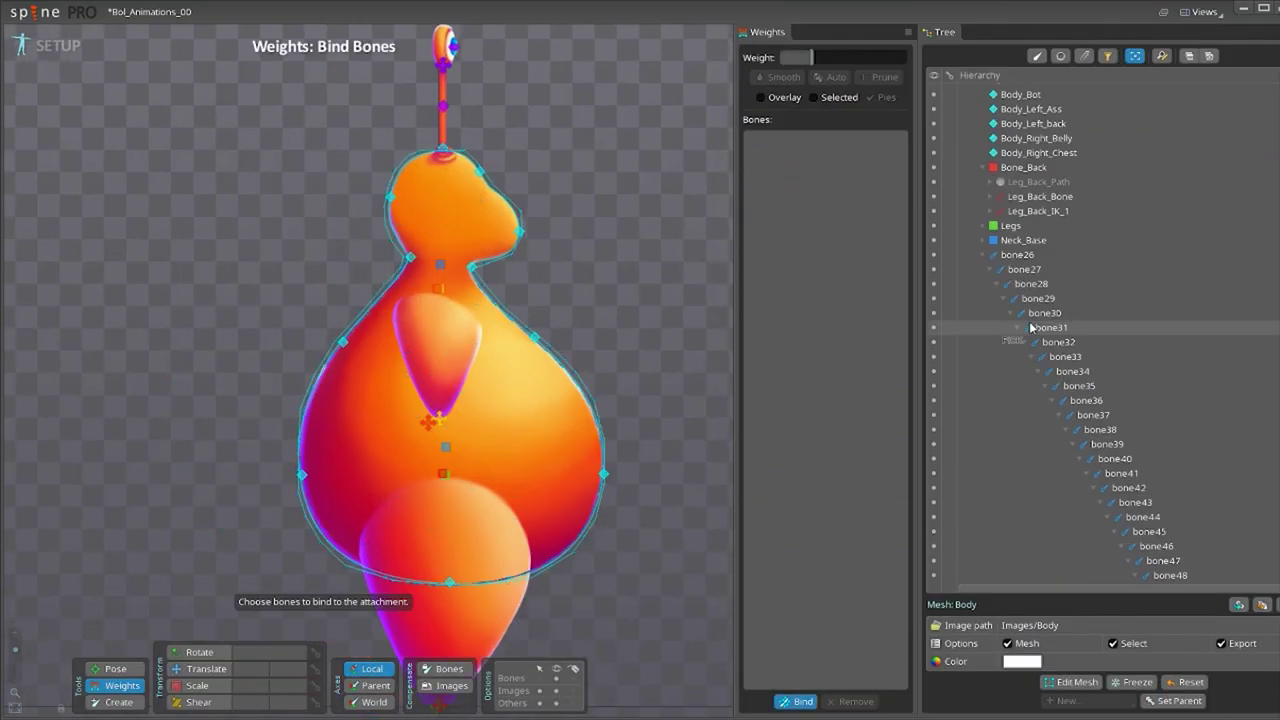
{"action": "left_click_drag", "start_coordinate": [1018, 248], "coordinate": [1246, 547]}
{"action": "scroll", "coordinate": [1156, 539], "scroll_direction": "down", "scroll_amount": 3}
{"action": "scroll", "coordinate": [1246, 547], "scroll_direction": "down", "scroll_amount": 2}
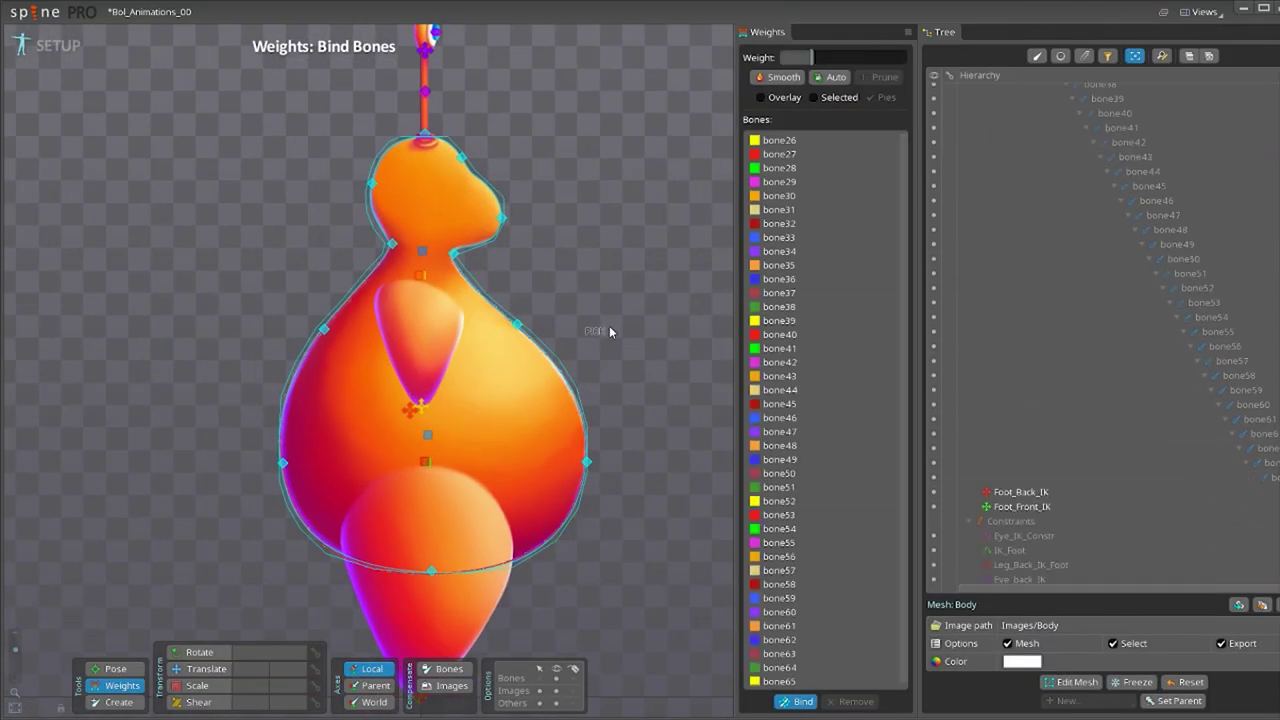
{"action": "key", "text": "space"}
- Select bone26 among the Body mesh's weighted bones and turn on the weight overlay
{"action": "left_click", "coordinate": [780, 140]}
{"action": "scroll", "coordinate": [545, 312], "scroll_direction": "up", "scroll_amount": 2}
{"action": "scroll", "coordinate": [545, 312], "scroll_direction": "down", "scroll_amount": 1}
{"action": "left_click", "coordinate": [785, 98]}
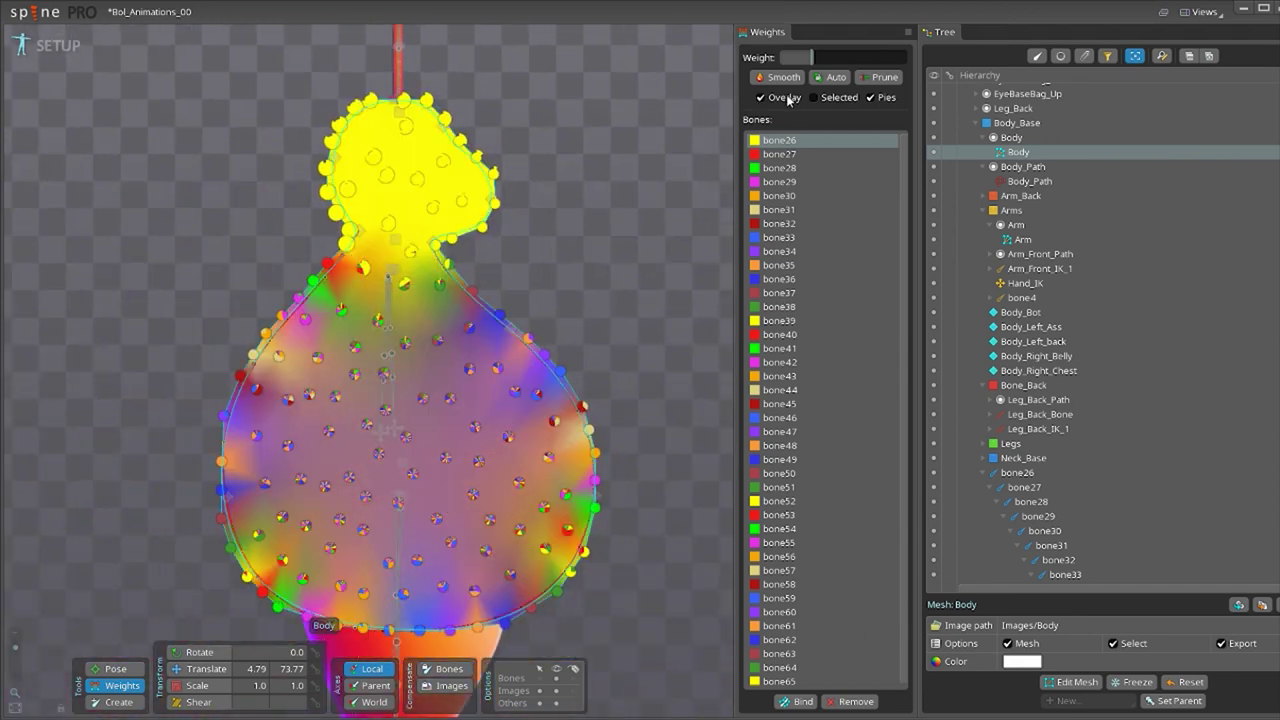
- Bind Body_Base to the Body mesh as well and raise its weight on the inner body vertices
{"action": "key", "text": "ctrl+b"}
{"action": "key", "text": "Return"}
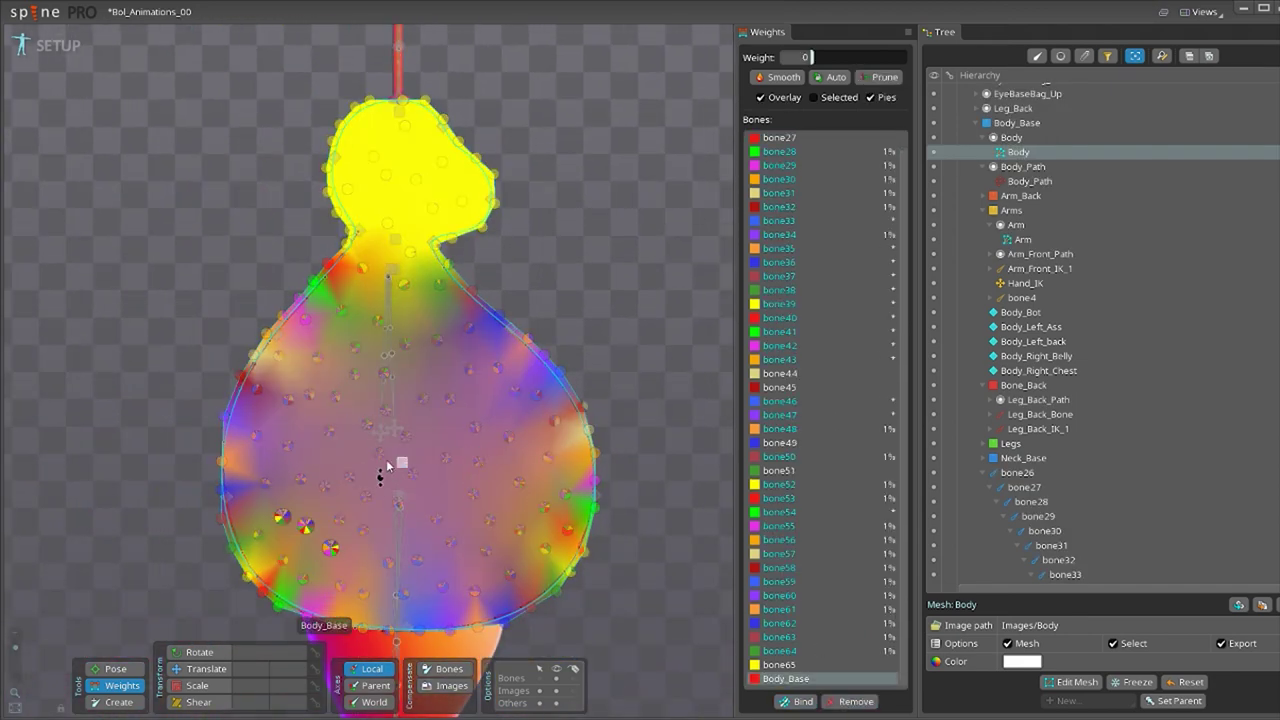
{"action": "left_click_drag", "start_coordinate": [424, 405], "coordinate": [443, 346]}
- Test the Body mesh's deformation by pulling the Body_Path control points on both sides of the body, undoing each move
{"action": "left_click", "coordinate": [594, 495]}
{"action": "left_click_drag", "start_coordinate": [594, 495], "coordinate": [734, 523]}
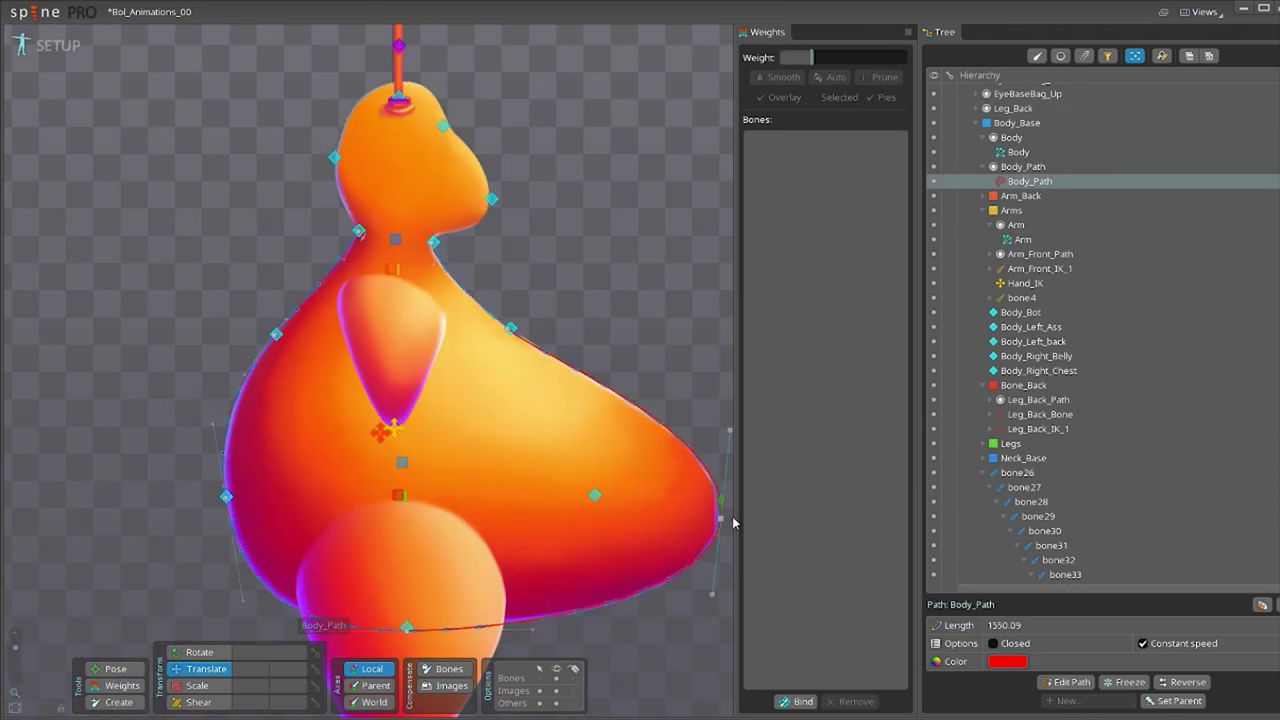
{"action": "key", "text": "ctrl+z"}
{"action": "left_click_drag", "start_coordinate": [226, 497], "coordinate": [31, 471]}
{"action": "key", "text": "ctrl+z"}
{"action": "left_click", "coordinate": [524, 430]}
{"action": "left_click", "coordinate": [594, 495]}
{"action": "left_click_drag", "start_coordinate": [594, 495], "coordinate": [609, 529]}
{"action": "key", "text": "ctrl+z"}
{"action": "left_click_drag", "start_coordinate": [226, 497], "coordinate": [49, 446]}
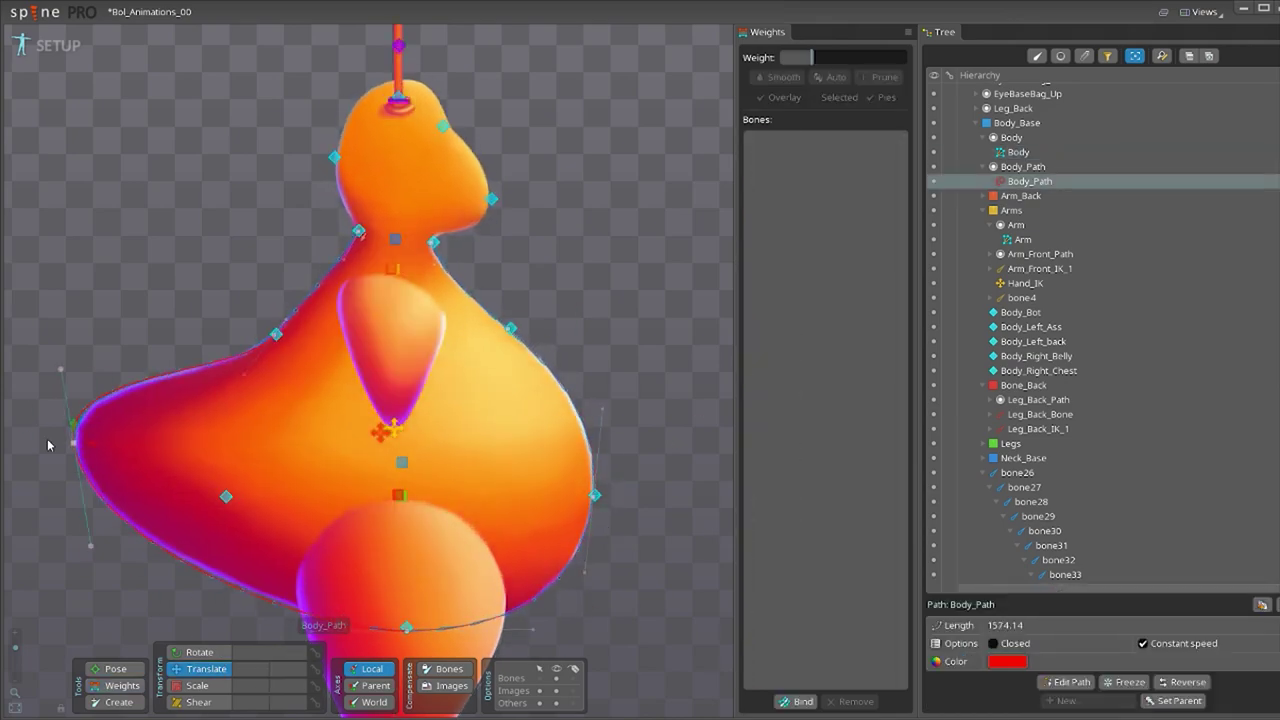
{"action": "key", "text": "ctrl+z"}
- Shape the Head_Path curve along the forehead so that it follows the head's outline
{"action": "left_click", "coordinate": [457, 470]}
{"action": "scroll", "coordinate": [457, 470], "scroll_direction": "up", "scroll_amount": 2}
{"action": "left_click", "coordinate": [785, 98]}
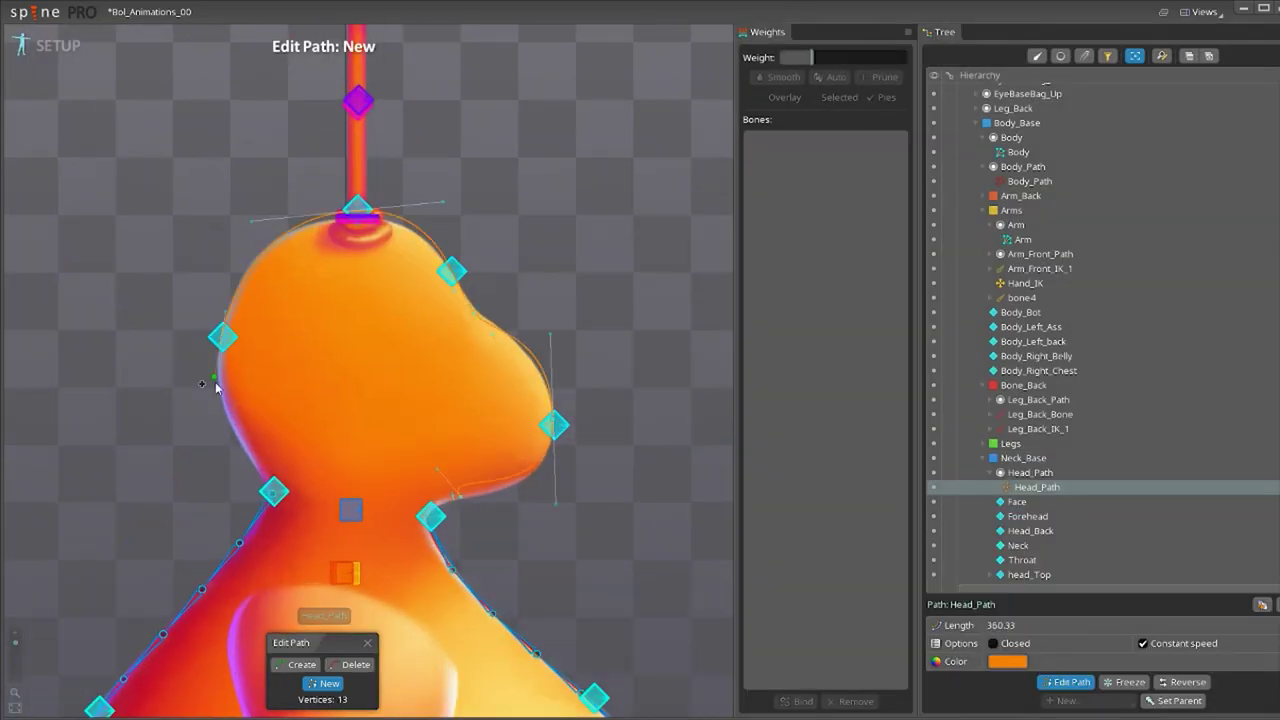
{"action": "left_click_drag", "start_coordinate": [493, 335], "coordinate": [474, 303]}
- Create a chain of bones along the head's outline, following Head_Path
{"action": "scroll", "coordinate": [449, 500], "scroll_direction": "down", "scroll_amount": 2}
{"action": "left_click", "coordinate": [118, 702]}
{"action": "left_click_drag", "start_coordinate": [372, 520], "coordinate": [449, 500]}
- Add a path constraint named Head_PathConstr linking the head bone chain to Head_Path, and adjust its spacing
{"action": "left_click", "coordinate": [1051, 700]}
{"action": "type", "text": "Head_PathConstr"}
{"action": "key", "text": "Return"}
{"action": "left_click", "coordinate": [1017, 584]}
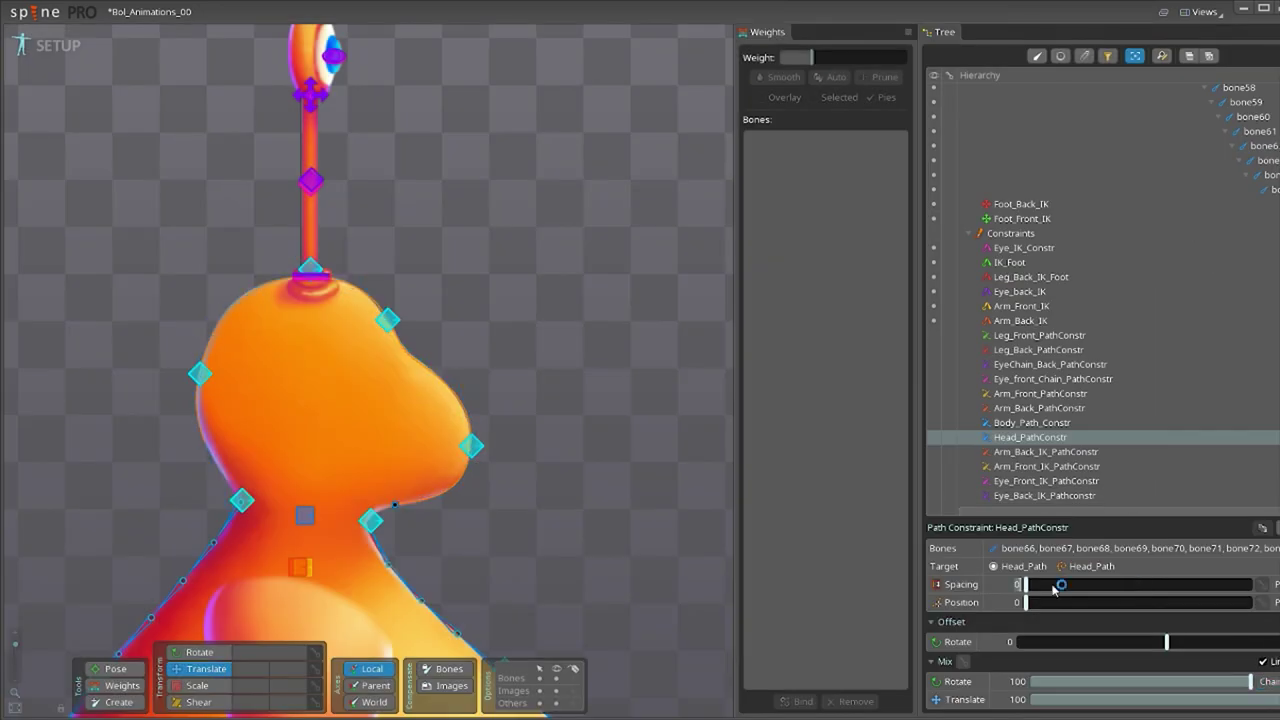
{"action": "left_click_drag", "start_coordinate": [1026, 585], "coordinate": [1052, 589]}
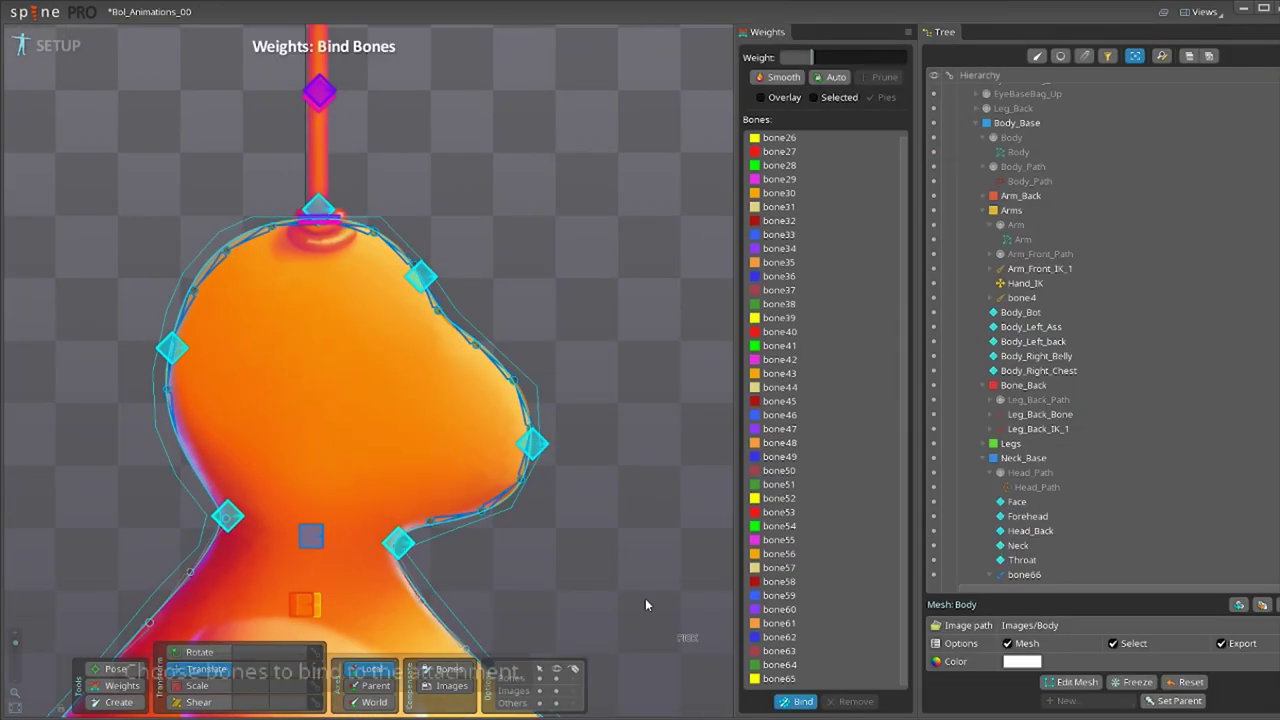
- Finish the bone binding of the Body mesh and save the project
{"action": "left_click", "coordinate": [785, 98]}
{"action": "key", "text": "ctrl+s"}
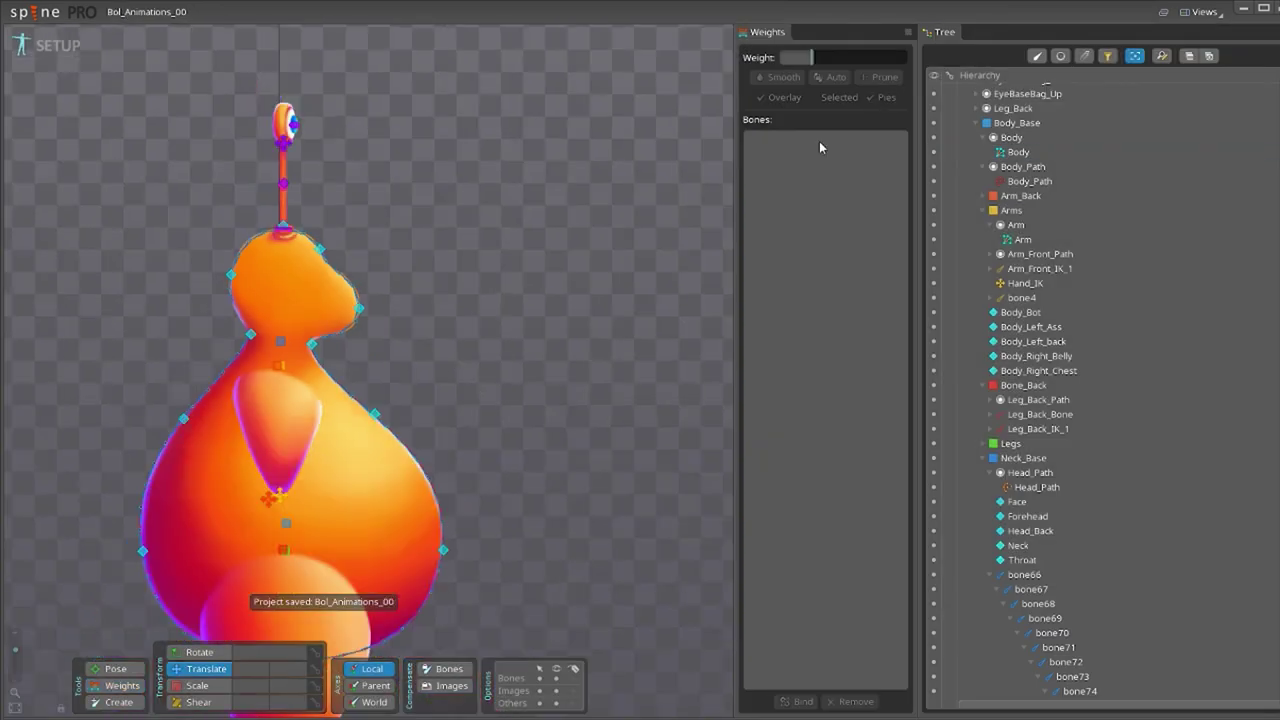
- Draw a separate path along the face outline, from the forehead around the snout to the throat
{"action": "left_click", "coordinate": [327, 253]}
{"action": "left_click", "coordinate": [246, 322]}
{"action": "scroll", "coordinate": [246, 310], "scroll_direction": "up", "scroll_amount": 4}
{"action": "left_click", "coordinate": [457, 374]}
{"action": "mouse_move", "coordinate": [527, 310]}
{"action": "left_mouse_down"}
{"action": "mouse_move", "coordinate": [560, 295]}
{"action": "mouse_move", "coordinate": [606, 312]}
{"action": "mouse_move", "coordinate": [520, 312]}
{"action": "left_mouse_up"}
{"action": "left_click", "coordinate": [470, 300]}
{"action": "scroll", "coordinate": [520, 160], "scroll_direction": "up", "scroll_amount": 2}
- Finish editing the new face path and rename it as Face_Path
{"action": "left_click", "coordinate": [1037, 488]}
{"action": "left_click", "coordinate": [1070, 682]}
{"action": "double_click", "coordinate": [1036, 488]}
{"action": "type", "text": "Face_Path"}
{"action": "key", "text": "Return"}
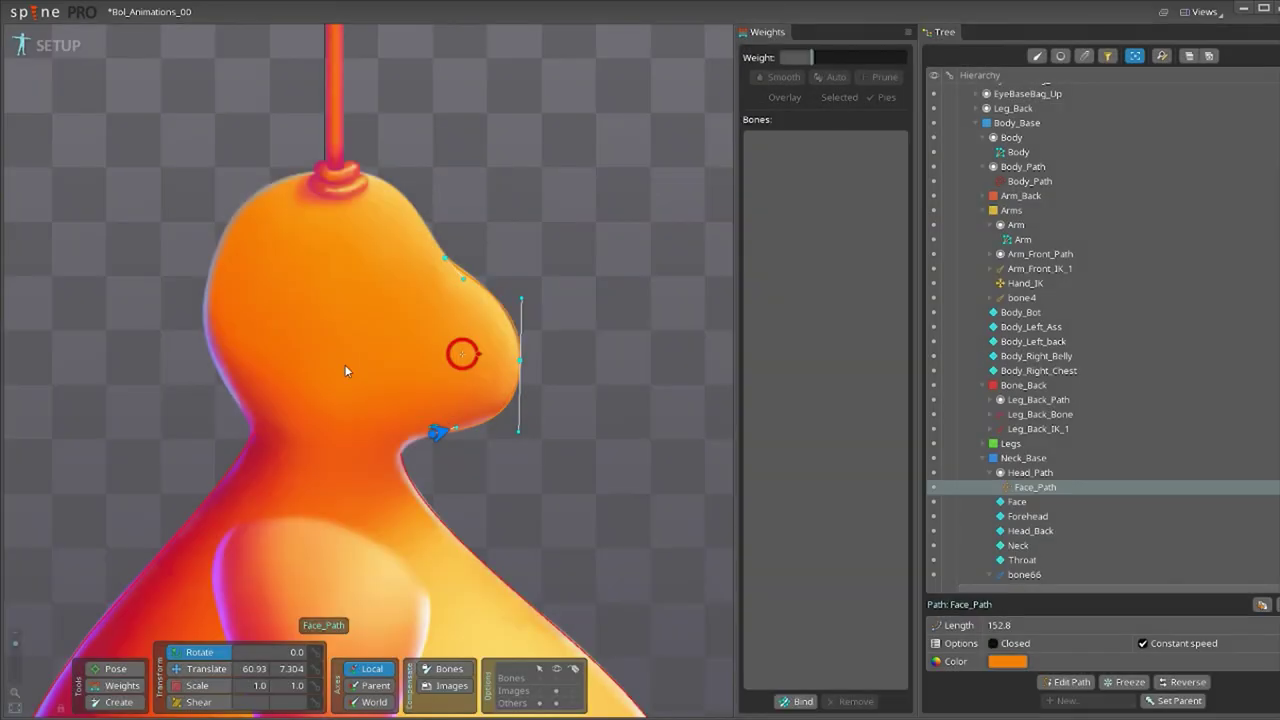
- Show the bones in the viewport again and check how the head bones fit Face_Path and the head's outline
{"action": "left_click", "coordinate": [556, 678]}
{"action": "scroll", "coordinate": [1043, 408], "scroll_direction": "down", "scroll_amount": 4}
{"action": "left_click", "coordinate": [1025, 352]}
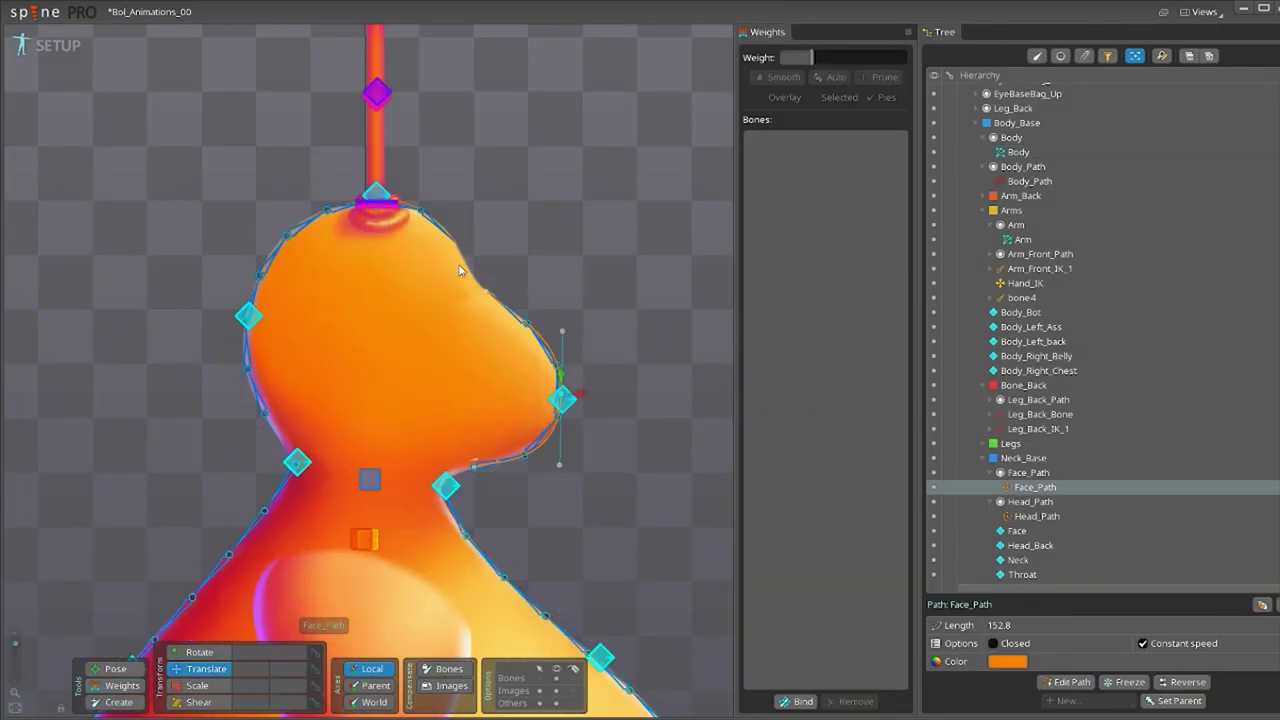
{"action": "left_click", "coordinate": [247, 309]}
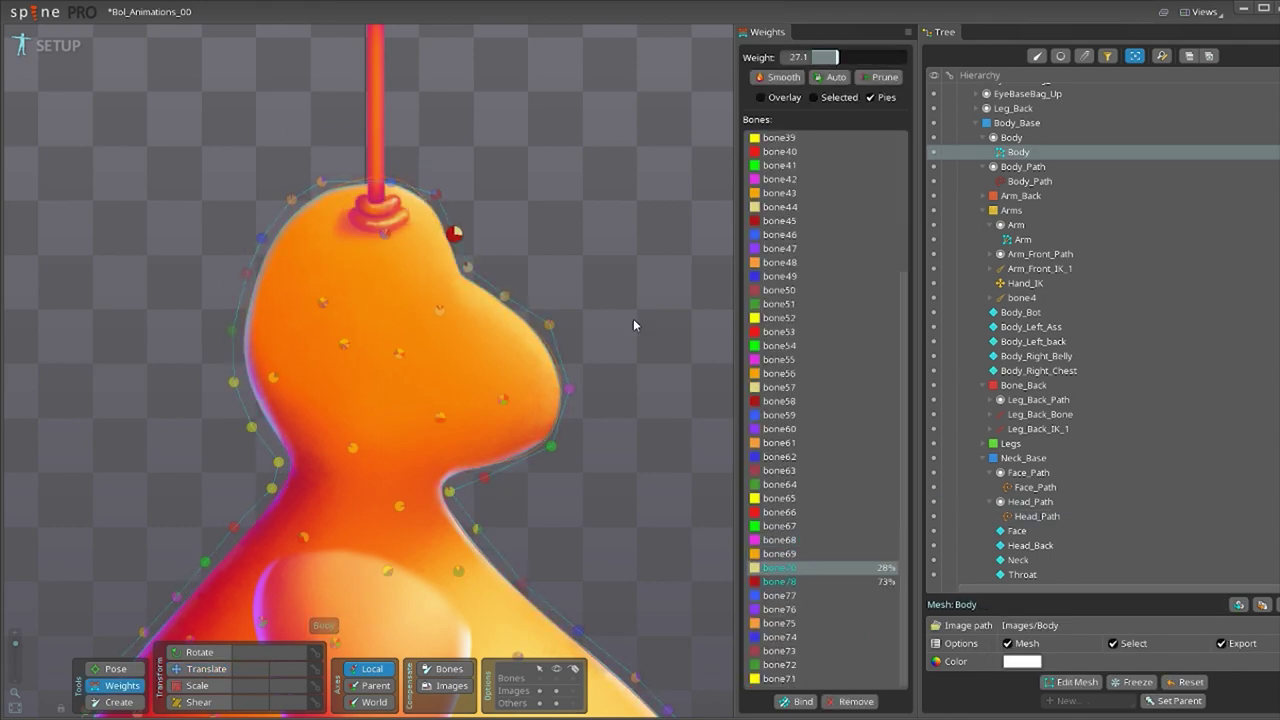
- Rename bone71, the root of the head bone chain, as Head_Chain
{"action": "left_click", "coordinate": [380, 217]}
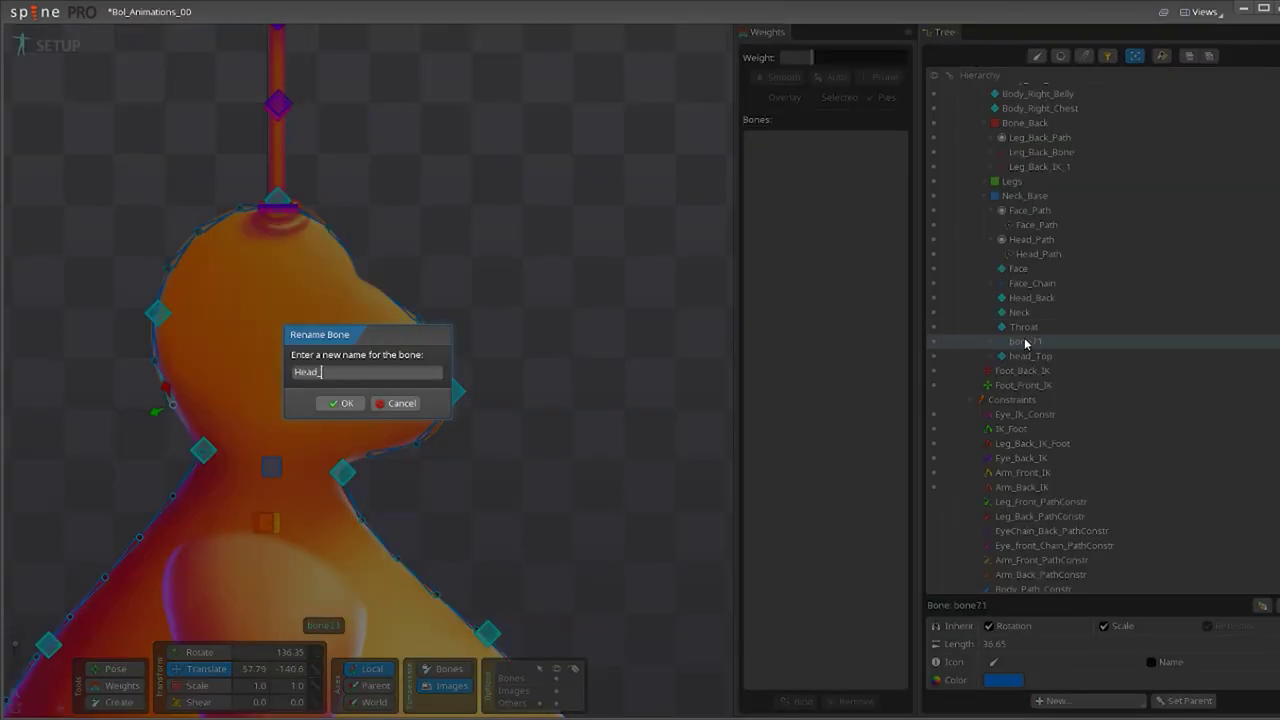
{"action": "type", "text": "Chain"}
{"action": "key", "text": "Return"}
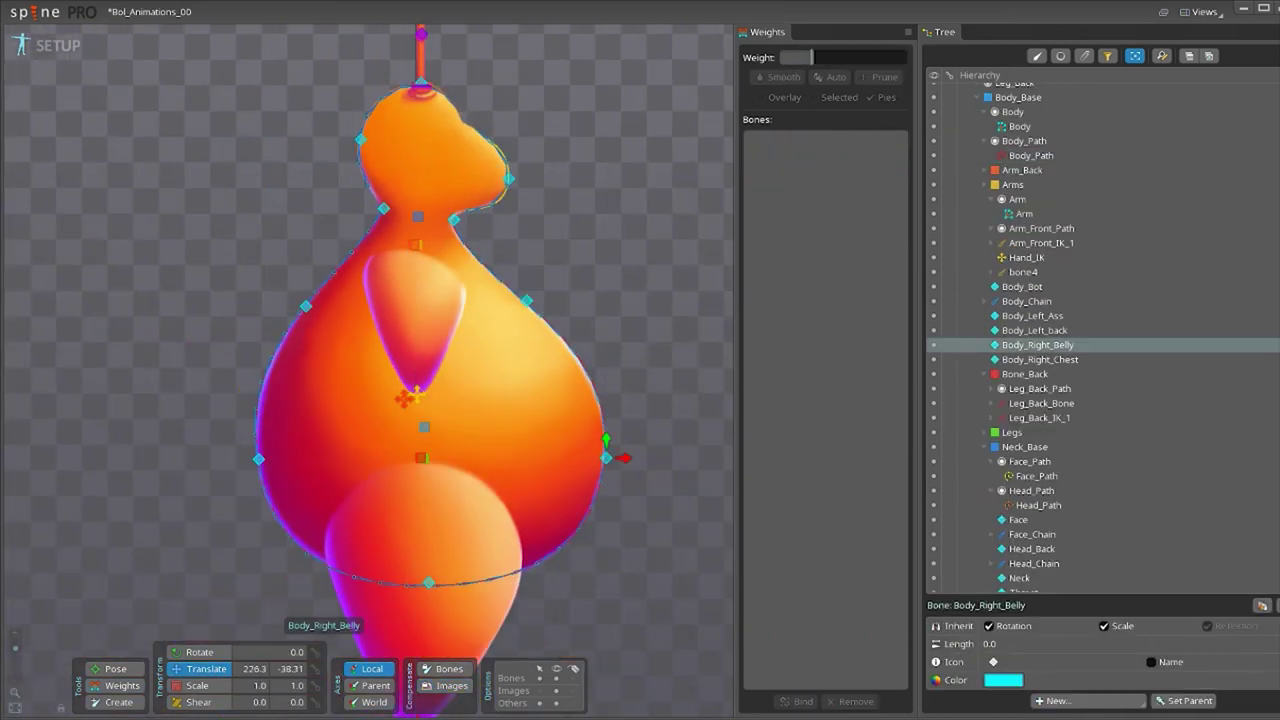
- Move the Neck_Base bone upwards to test how the head and neck deform
{"action": "left_click", "coordinate": [306, 307]}
{"action": "left_click", "coordinate": [415, 208]}
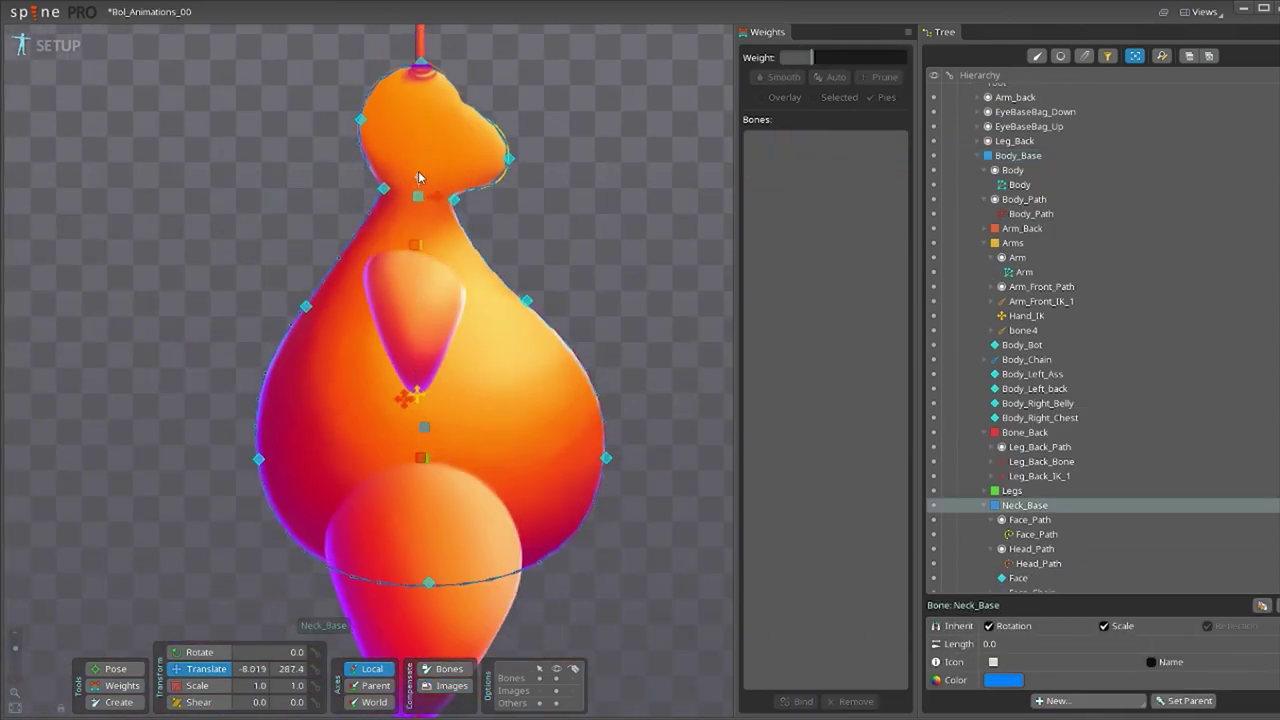